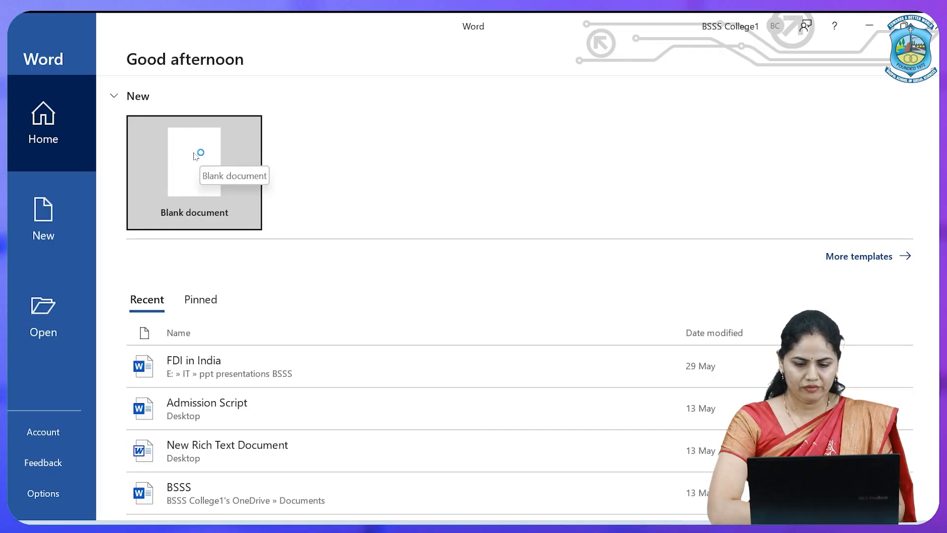
# Create a blank document and start recording a new macro
pyautogui.click(193, 151)
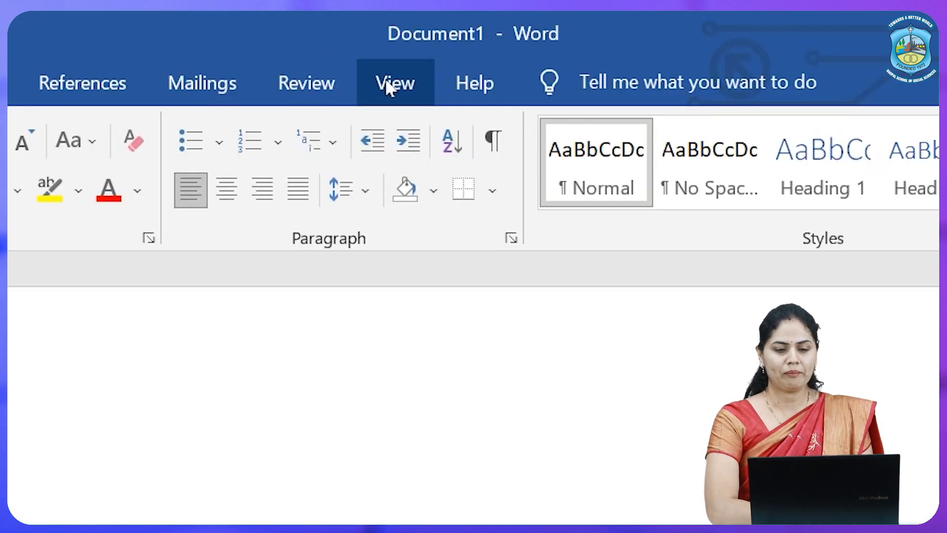
pyautogui.click(390, 88)
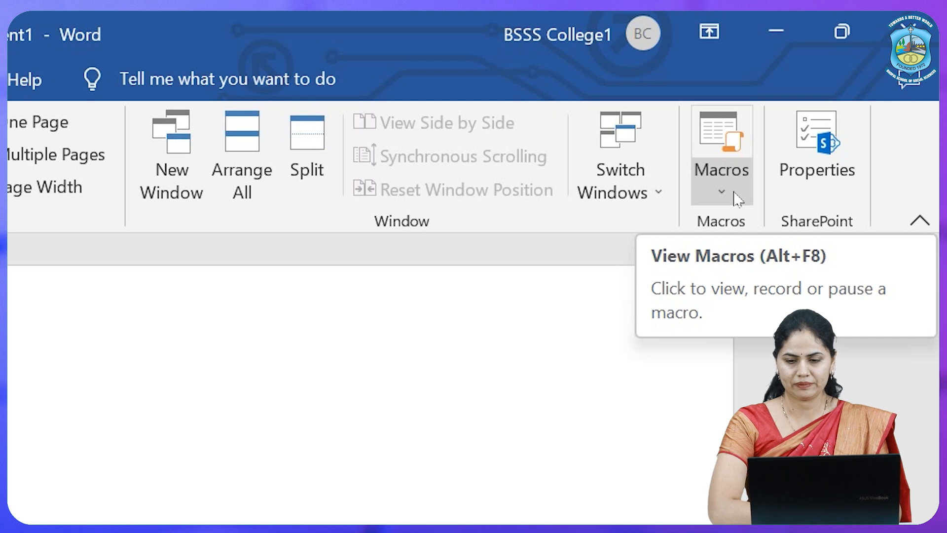
pyautogui.click(722, 191)
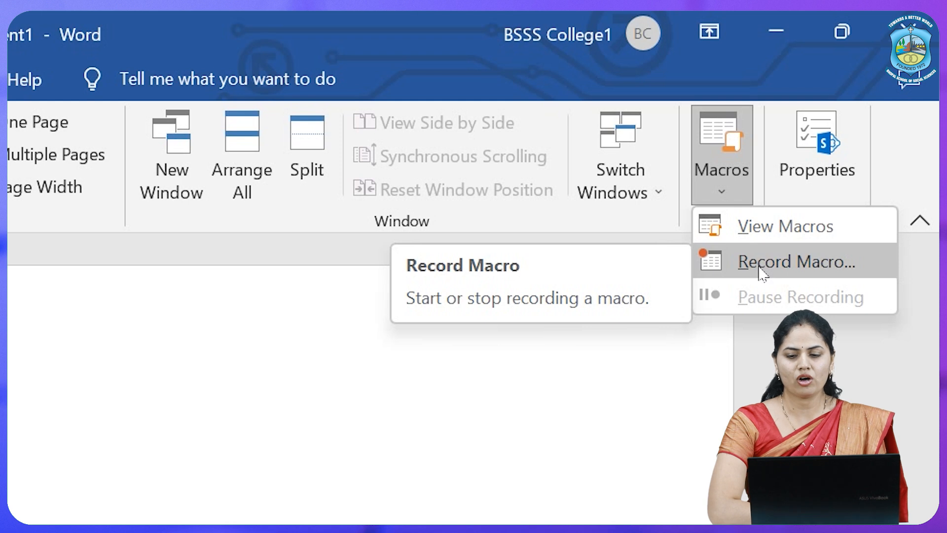
pyautogui.click(762, 270)
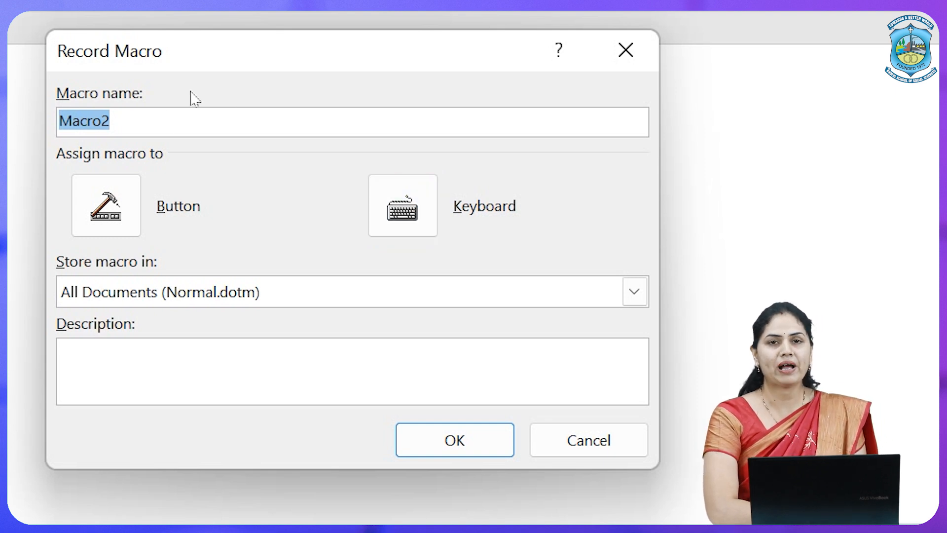
# Name the macro M1 and store it in All Documents (Normal.dotm)
pyautogui.click(116, 125)
pyautogui.press('BackSpace')
pyautogui.press('BackSpace')
pyautogui.press('BackSpace')
pyautogui.press('BackSpace')
pyautogui.press('BackSpace')
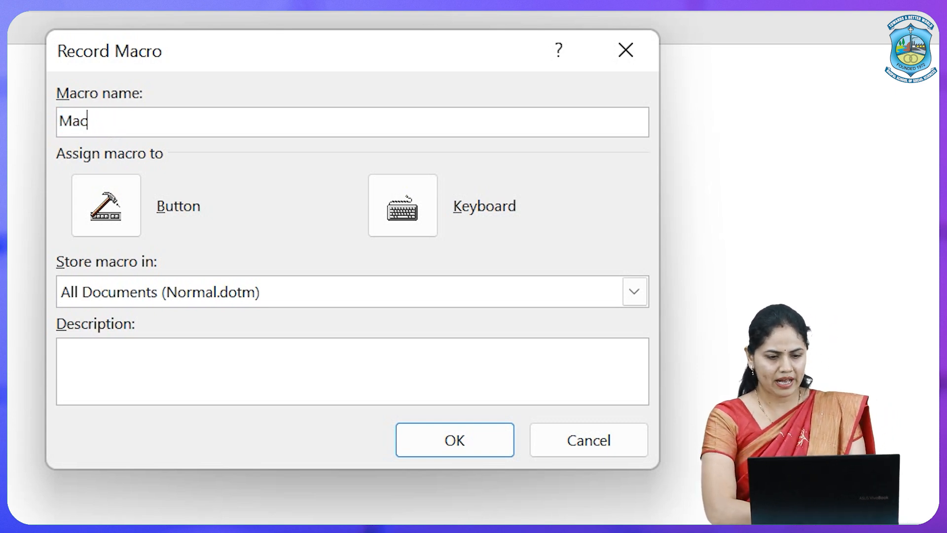
pyautogui.write('1')
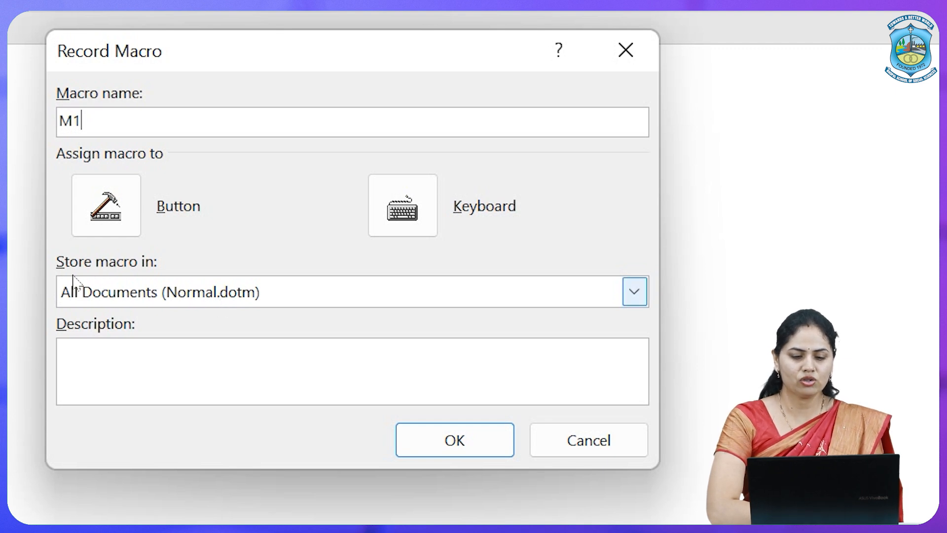
pyautogui.click(192, 297)
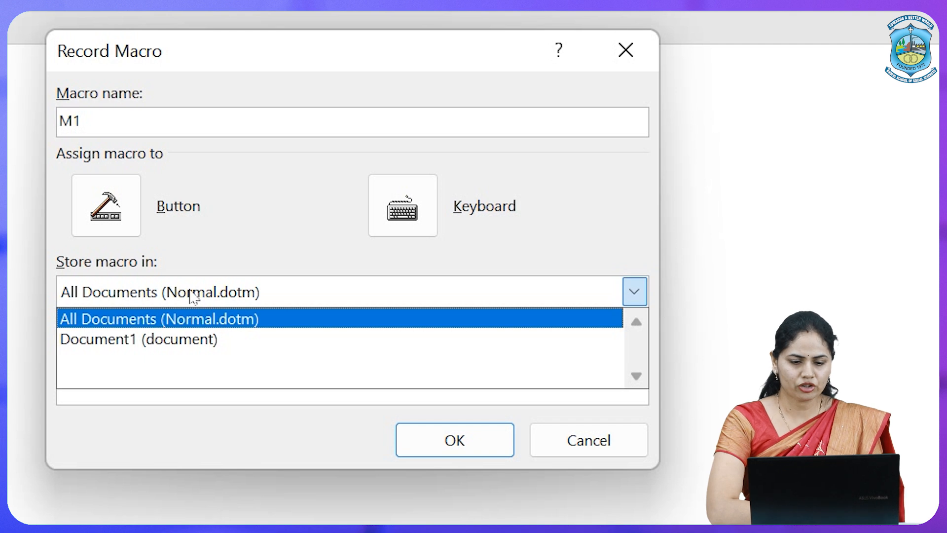
pyautogui.click(98, 323)
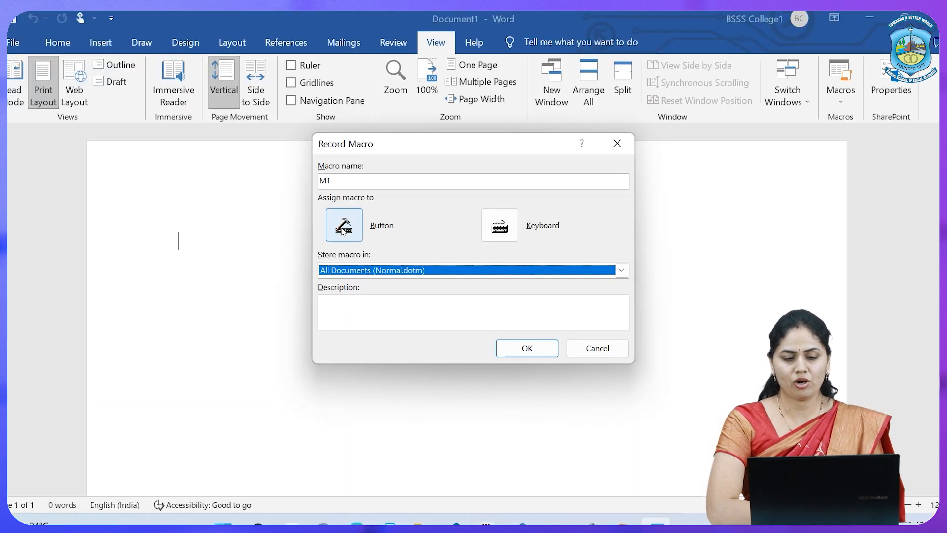
# Assign the macro to a button and add Normal.NewMacros.M1 to the Quick Access Toolbar for all documents
pyautogui.click(343, 228)
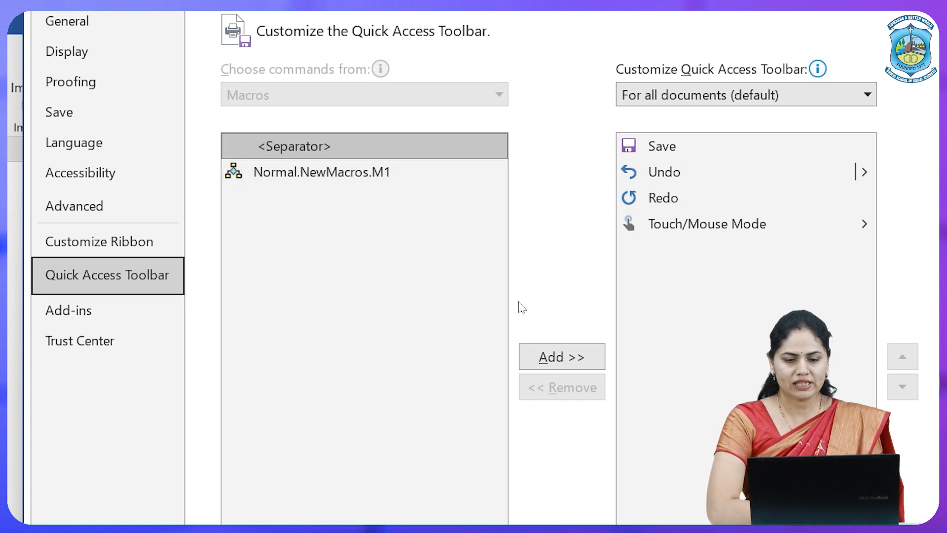
pyautogui.click(275, 178)
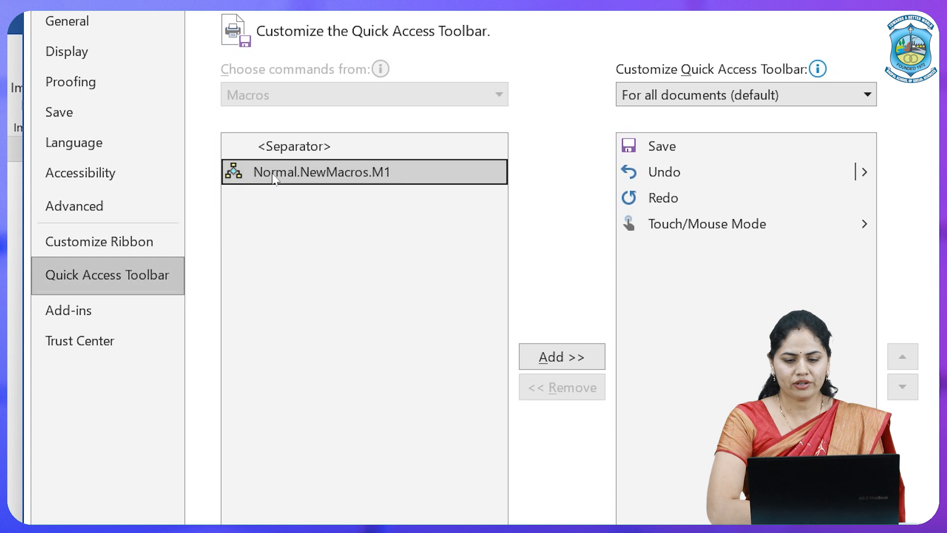
pyautogui.click(561, 358)
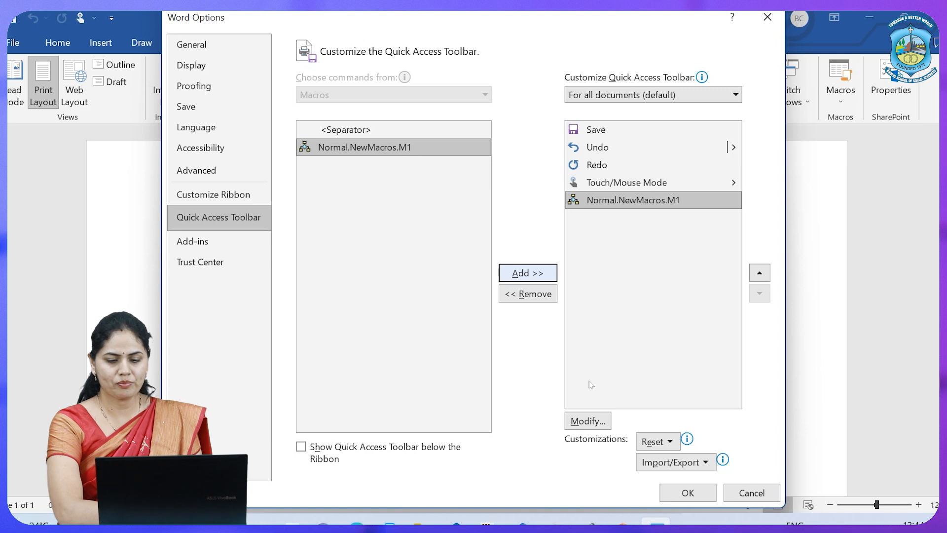
# Change the macro button's symbol to the yellow warning triangle and apply the Quick Access Toolbar customization
pyautogui.click(587, 421)
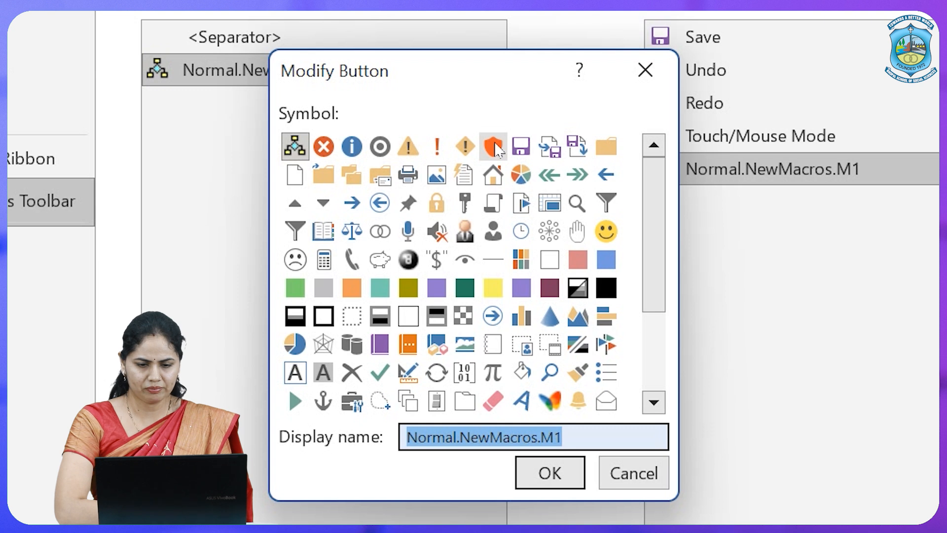
pyautogui.click(404, 154)
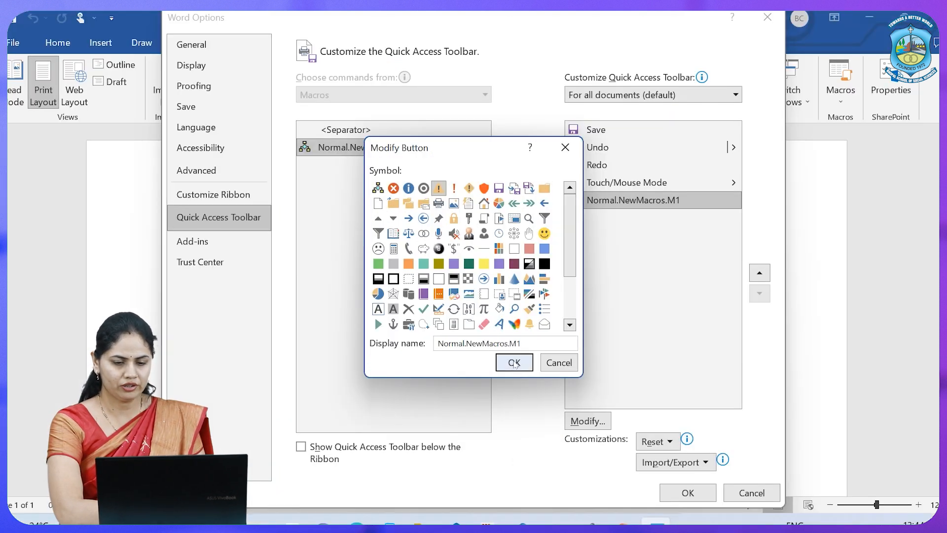
pyautogui.click(513, 363)
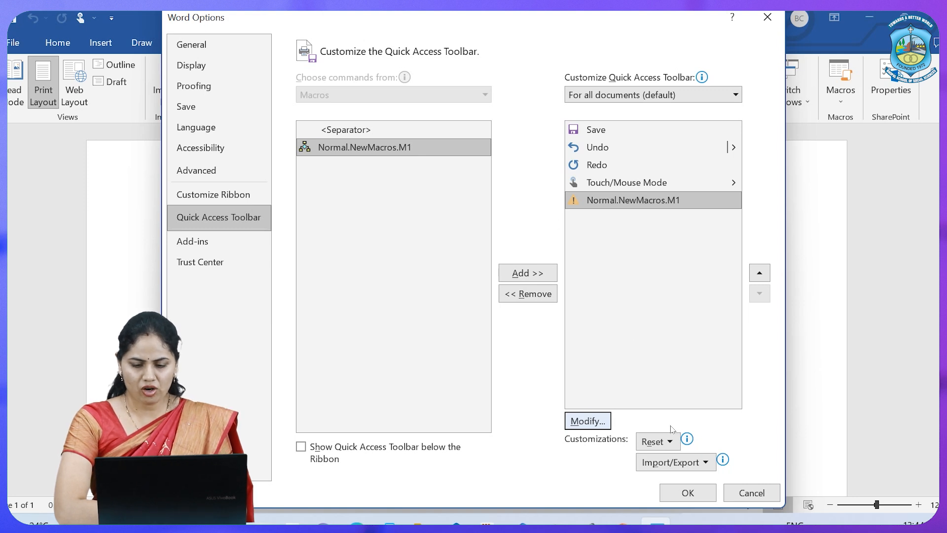
pyautogui.click(687, 493)
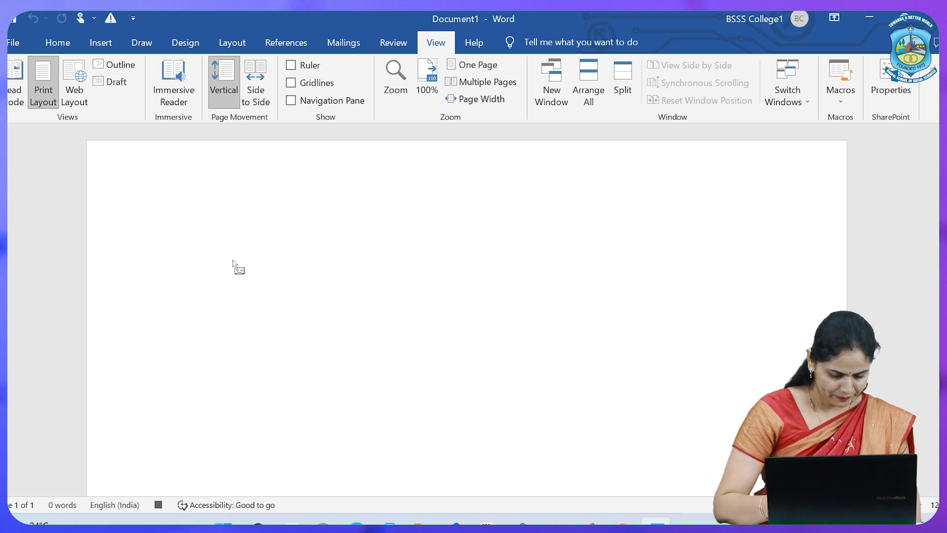
# Enter the line "The Bhopal School of Social Sciences" followed by two paragraph breaks while the macro records
pyautogui.write('Thw')
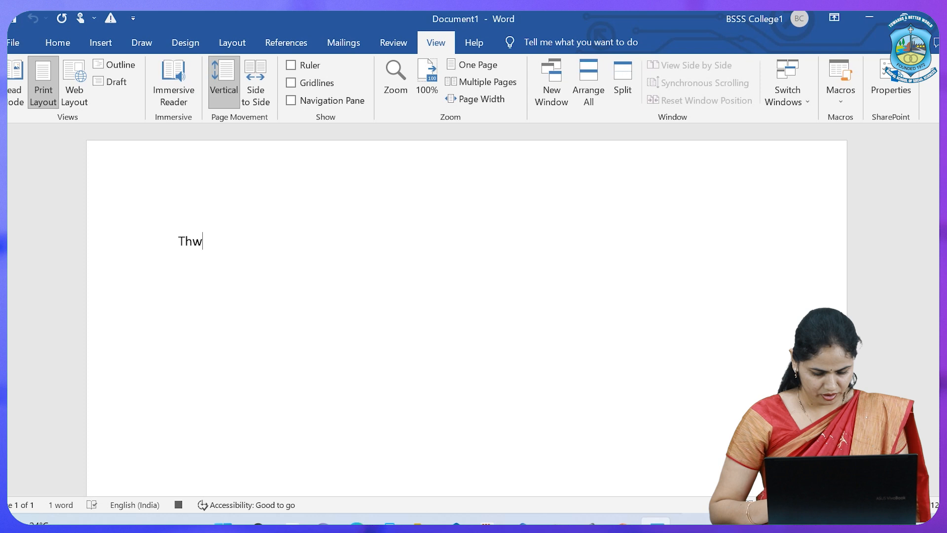
pyautogui.press('BackSpace')
pyautogui.write('e')
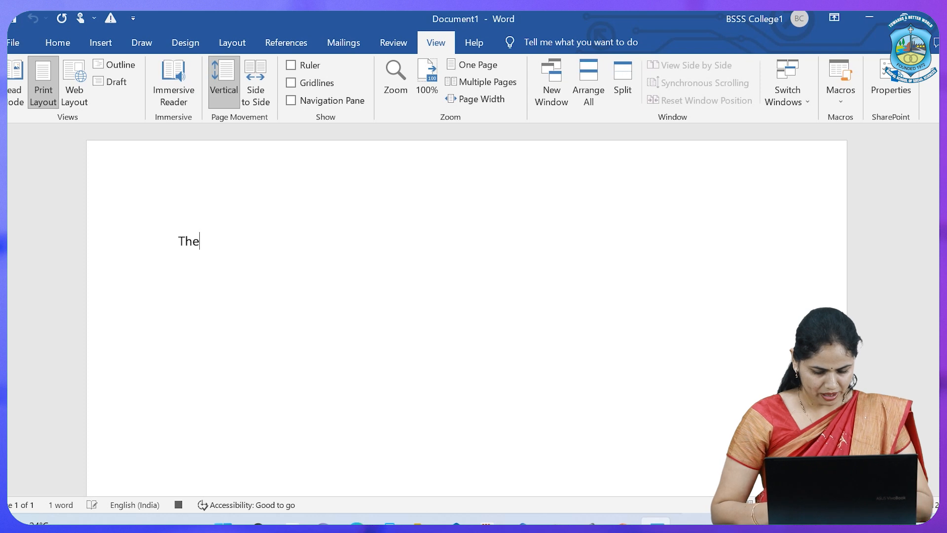
pyautogui.write(' Bhopal')
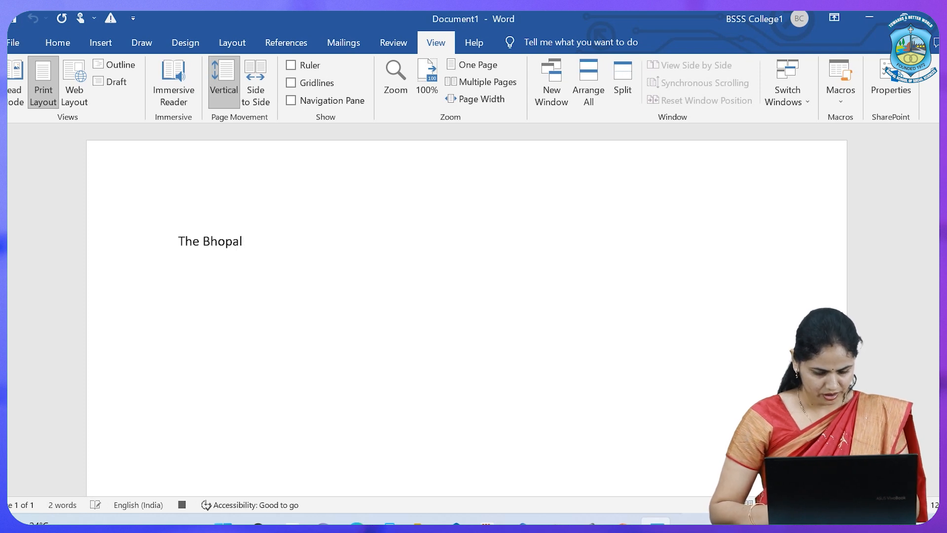
pyautogui.write(' Schoo')
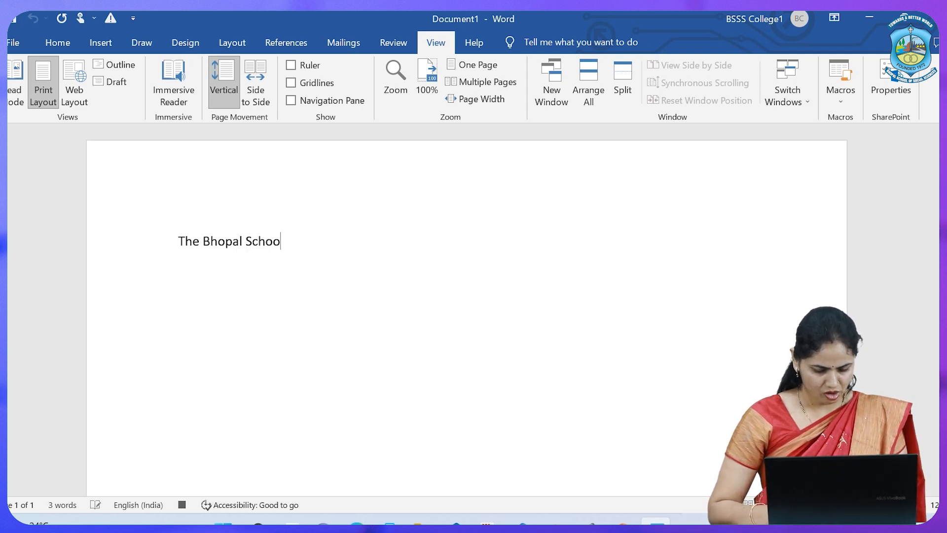
pyautogui.write('l of Socail')
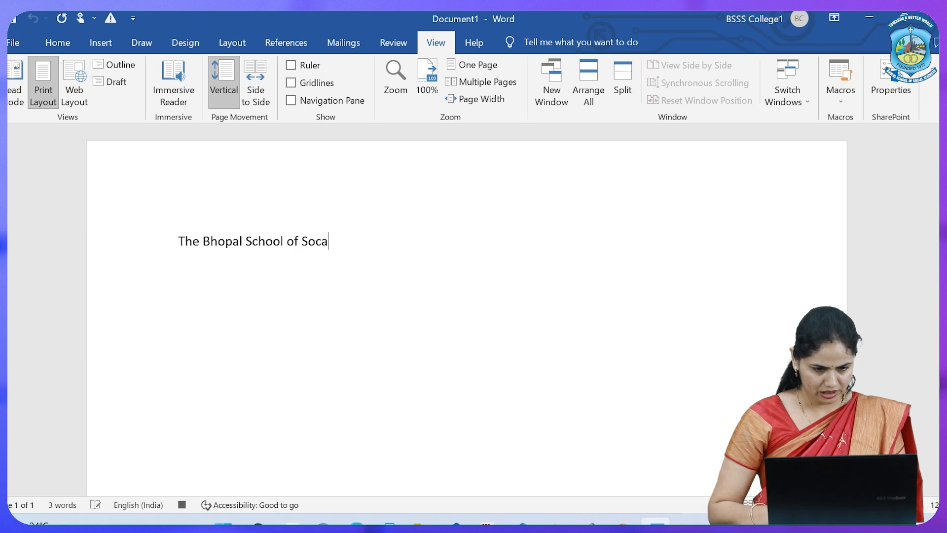
pyautogui.press('BackSpace')
pyautogui.press('BackSpace')
pyautogui.press('BackSpace')
pyautogui.press('BackSpace')
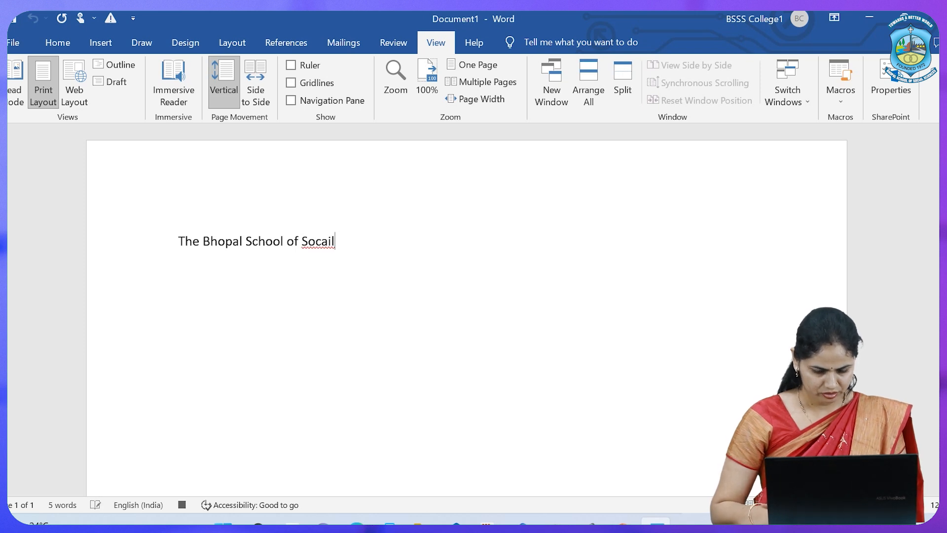
pyautogui.write('ial ')
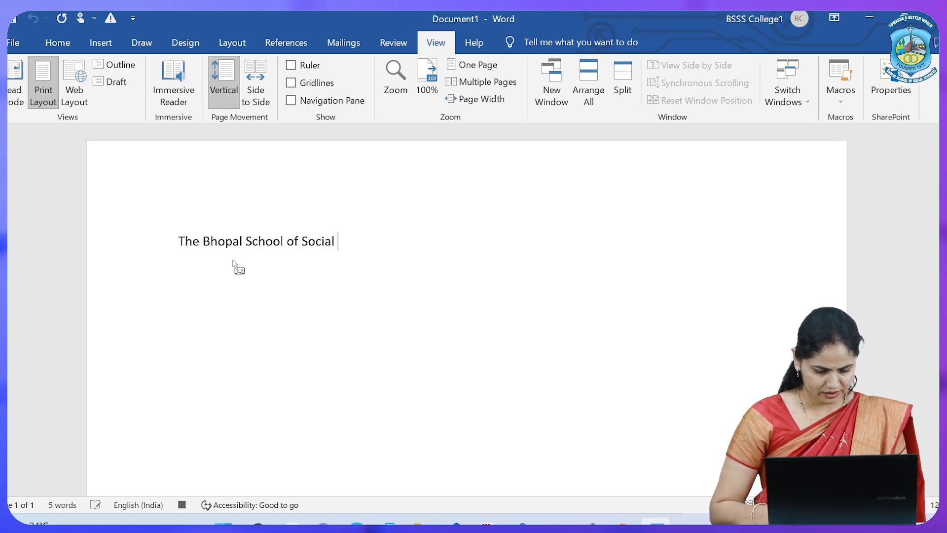
pyautogui.write('Sciences')
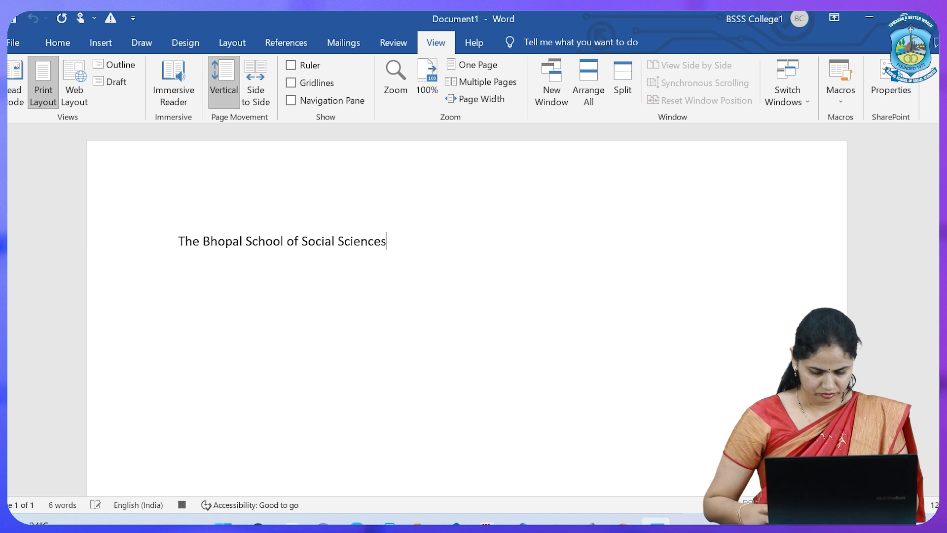
pyautogui.press('Return')
pyautogui.press('Return')
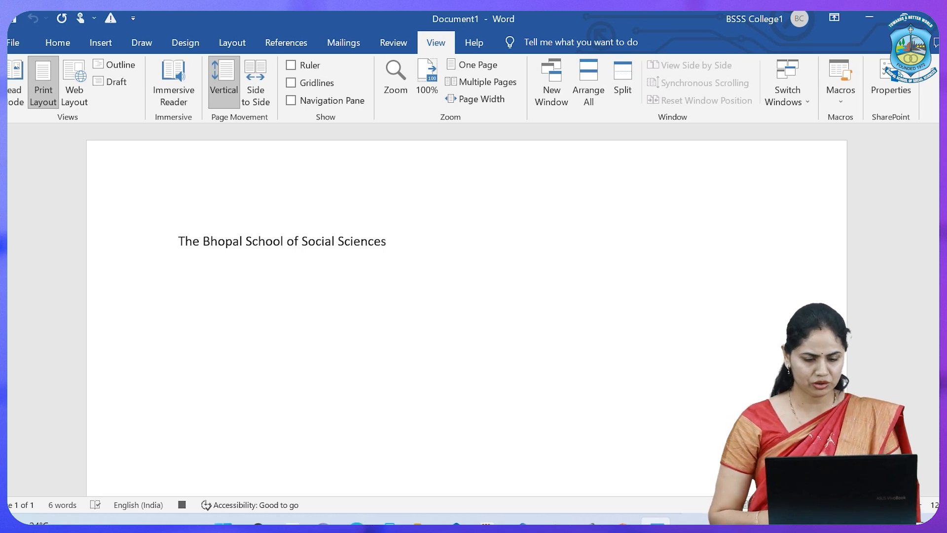
# Enter the line "Hello i am the first macro" below the school name, ending with a paragraph break
pyautogui.write('Hello ')
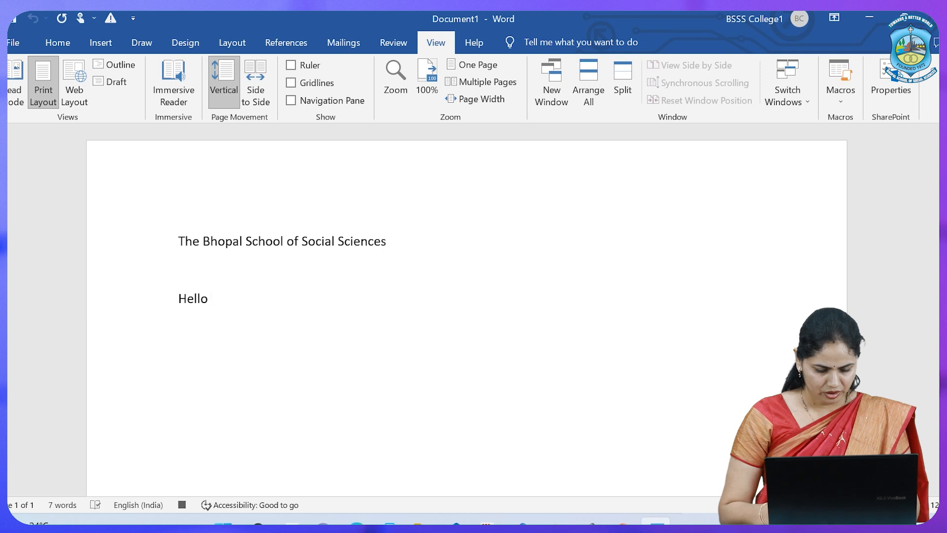
pyautogui.write('i am the ')
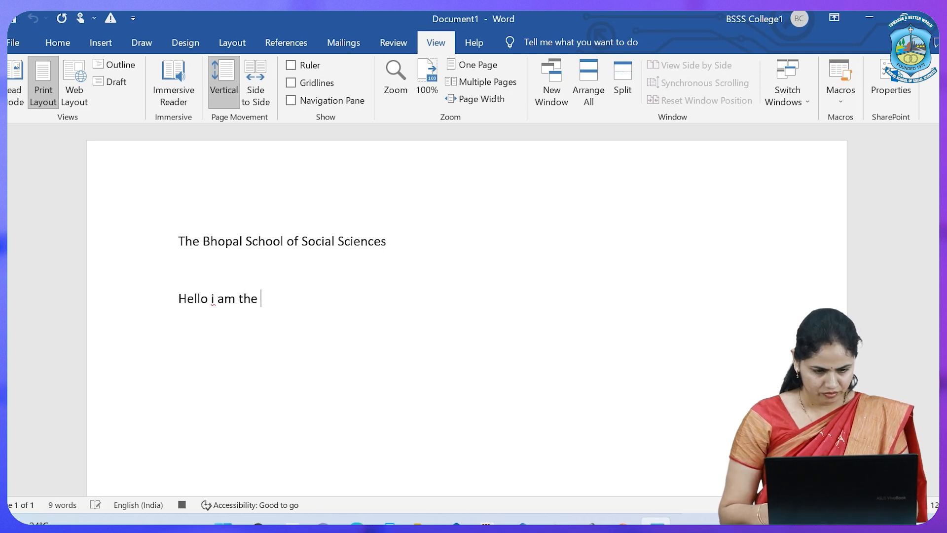
pyautogui.write('first ')
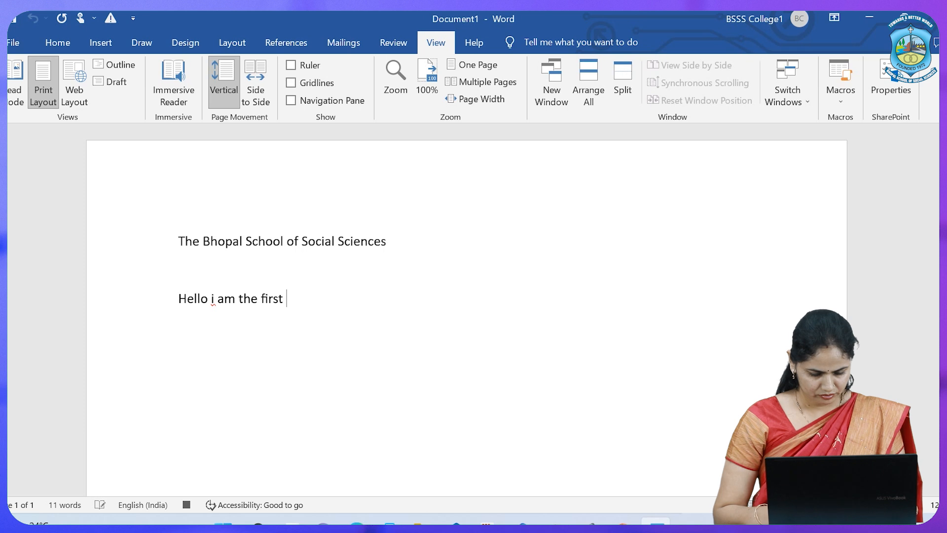
pyautogui.write('macro')
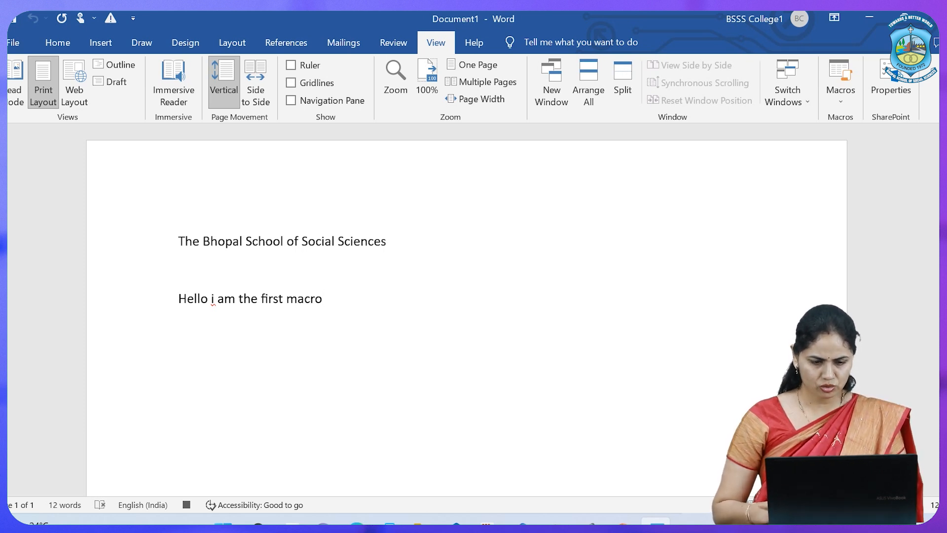
pyautogui.press('Return')
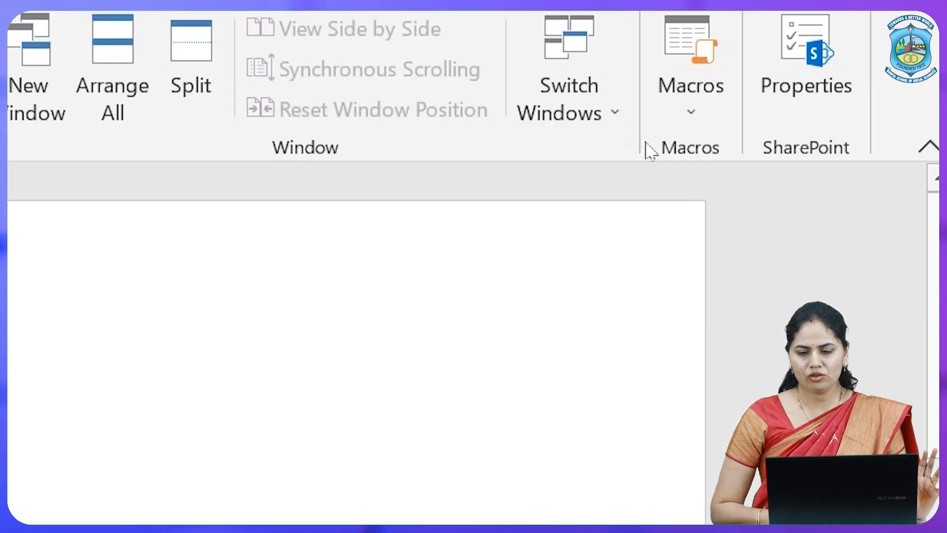
# Stop the macro recording and run M1 from its Quick Access Toolbar button after adding two blank paragraphs
pyautogui.click(690, 115)
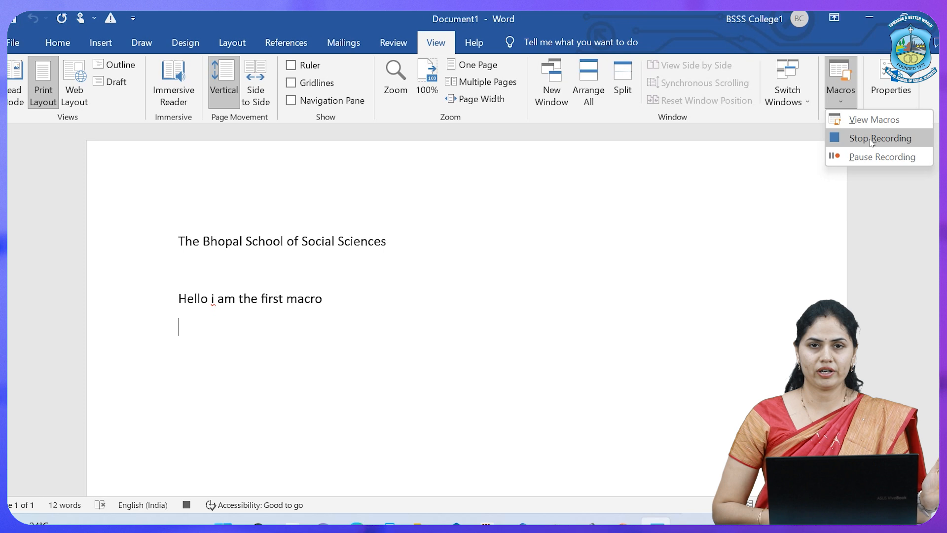
pyautogui.click(762, 200)
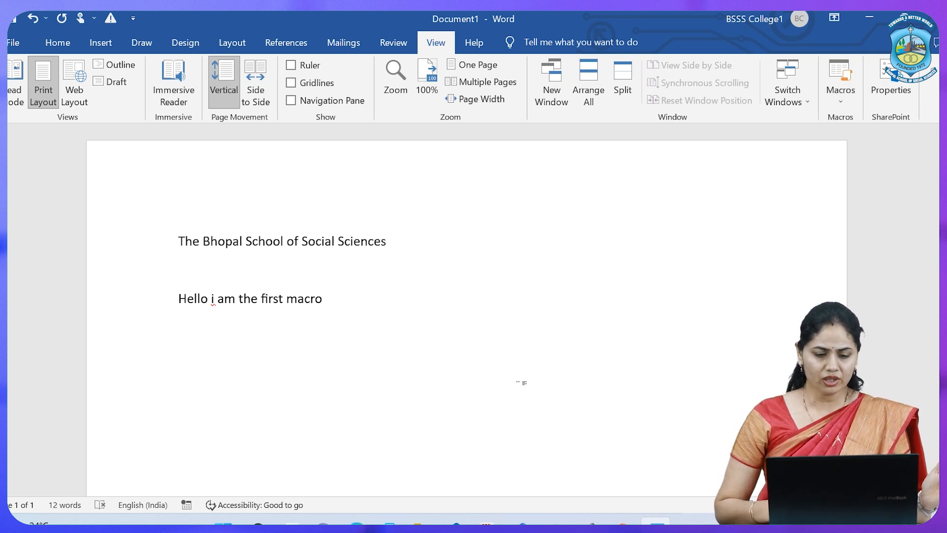
pyautogui.press('Return')
pyautogui.press('Return')
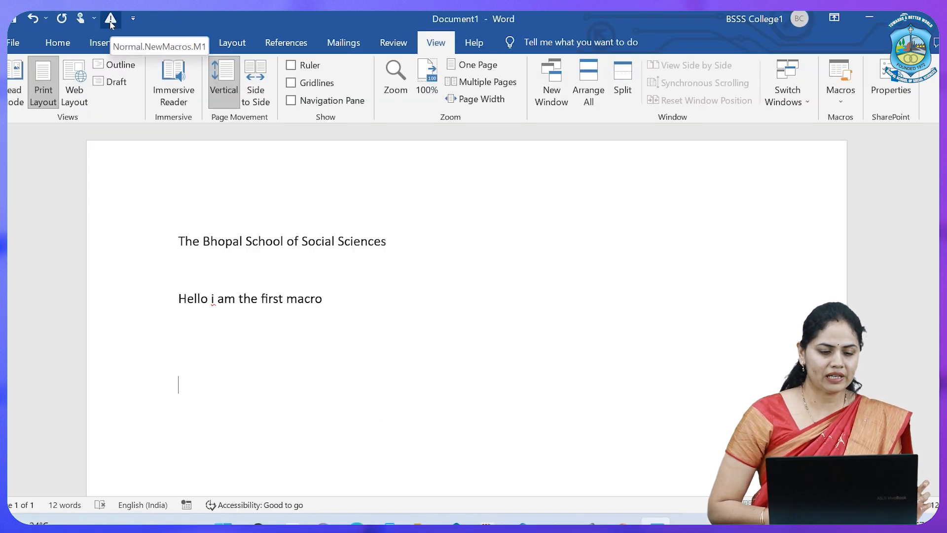
pyautogui.click(111, 20)
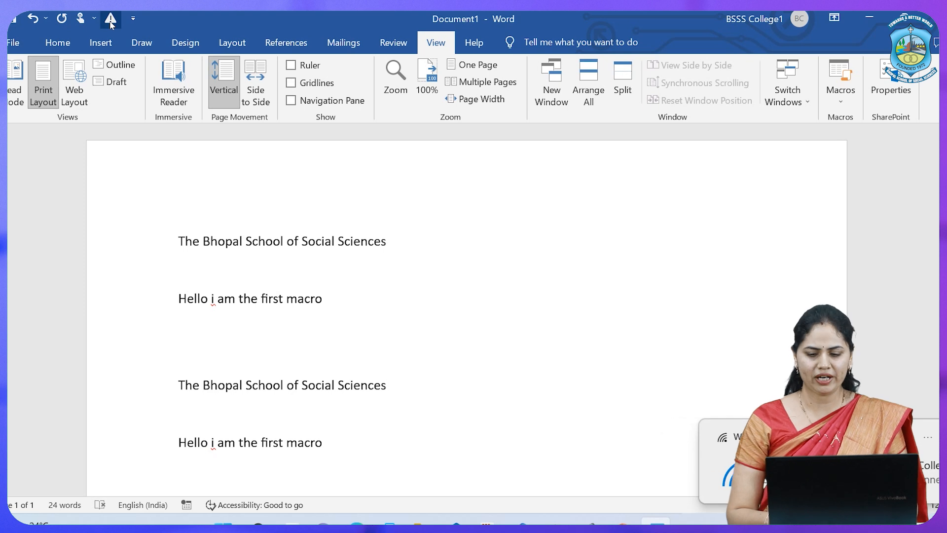
# Add two more paragraph breaks and run the M1 macro again below the repeated text
pyautogui.press('Return')
pyautogui.press('Return')
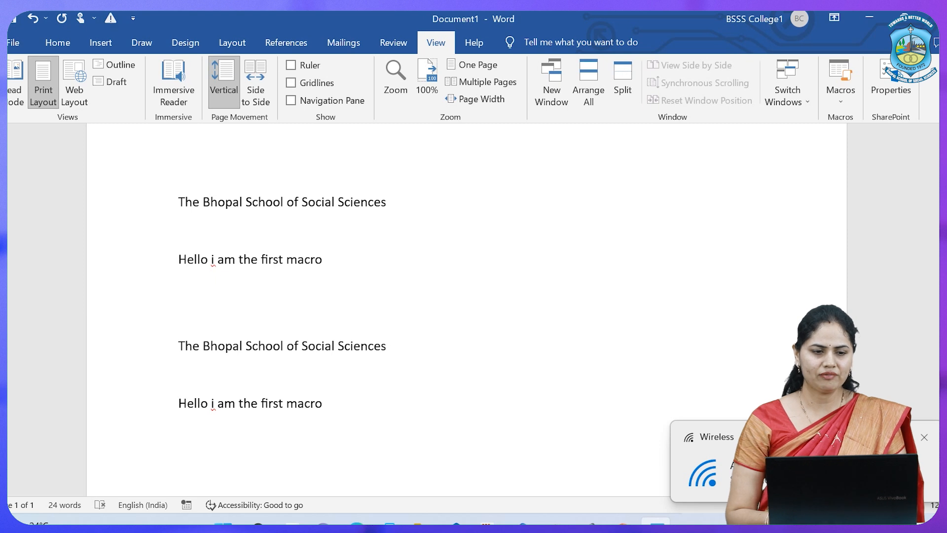
pyautogui.click(111, 19)
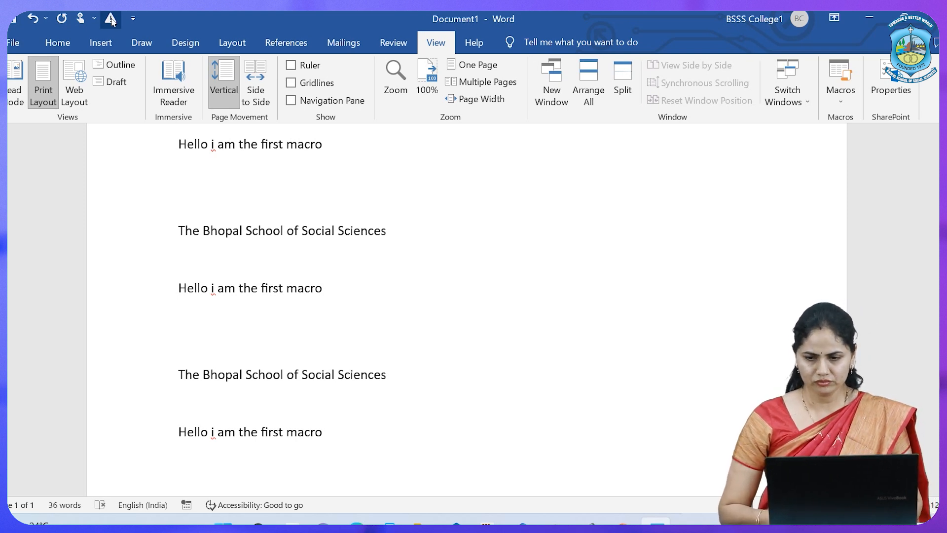
# Start closing the document, cancel the save prompt, and minimize the document window instead
pyautogui.click(930, 20)
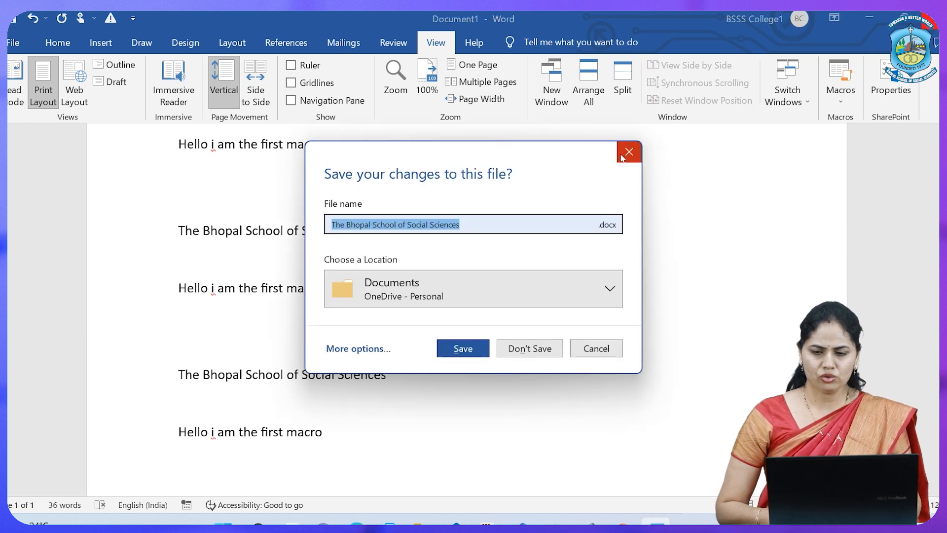
pyautogui.click(622, 157)
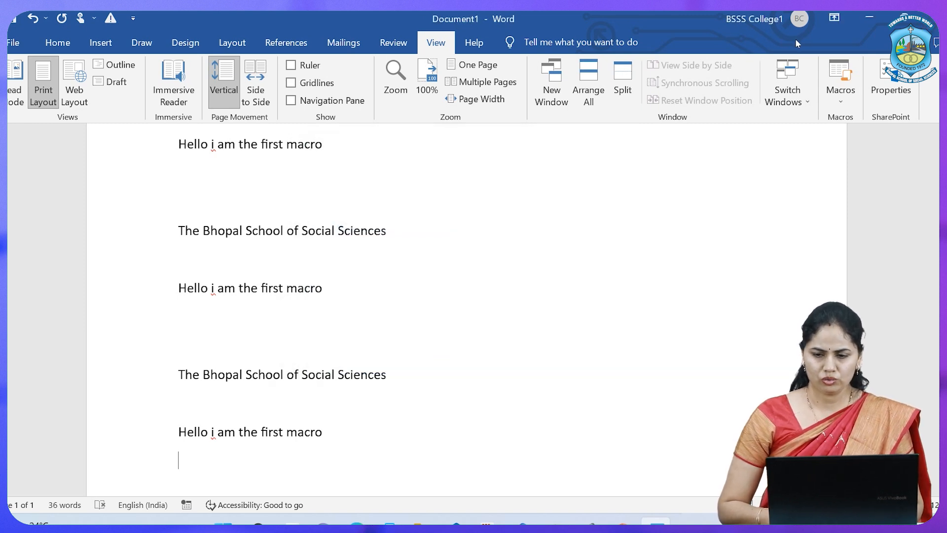
pyautogui.click(869, 17)
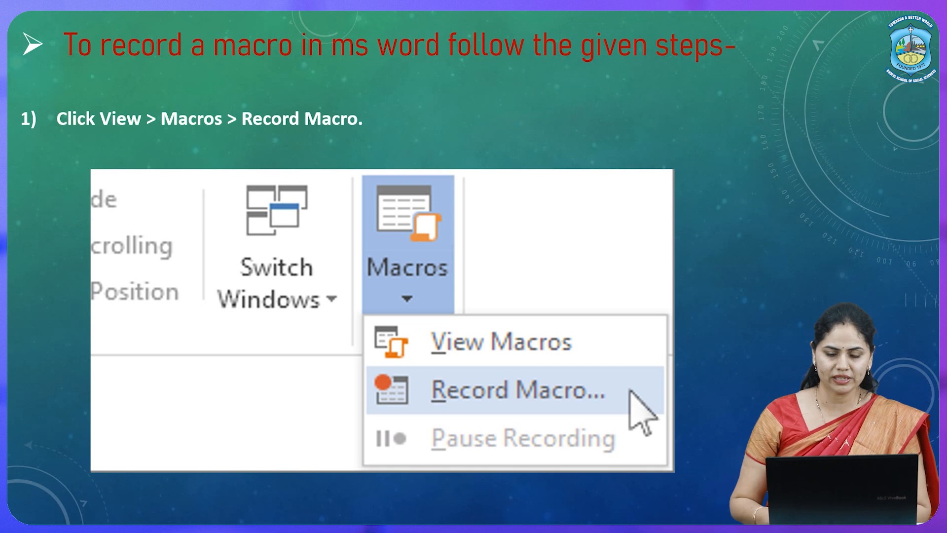
pyautogui.press('Right')
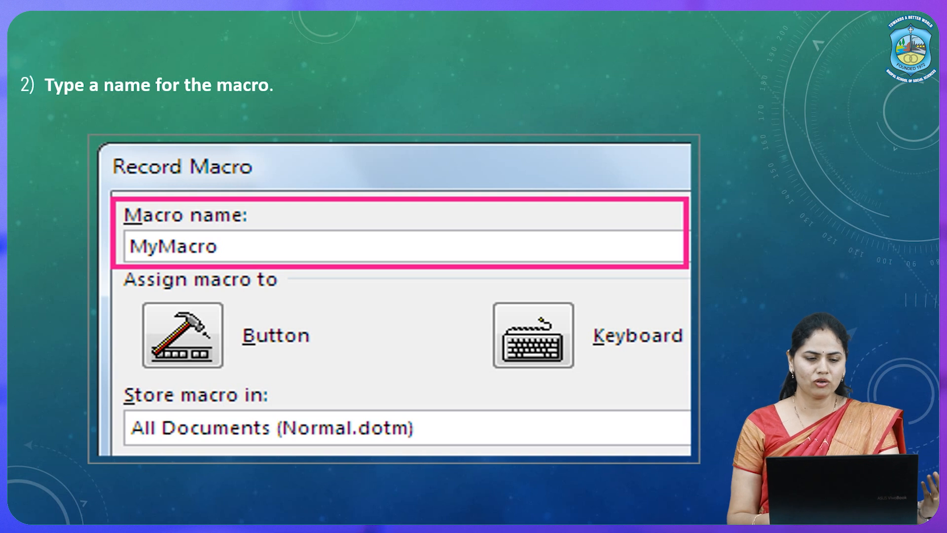
pyautogui.press('Right')
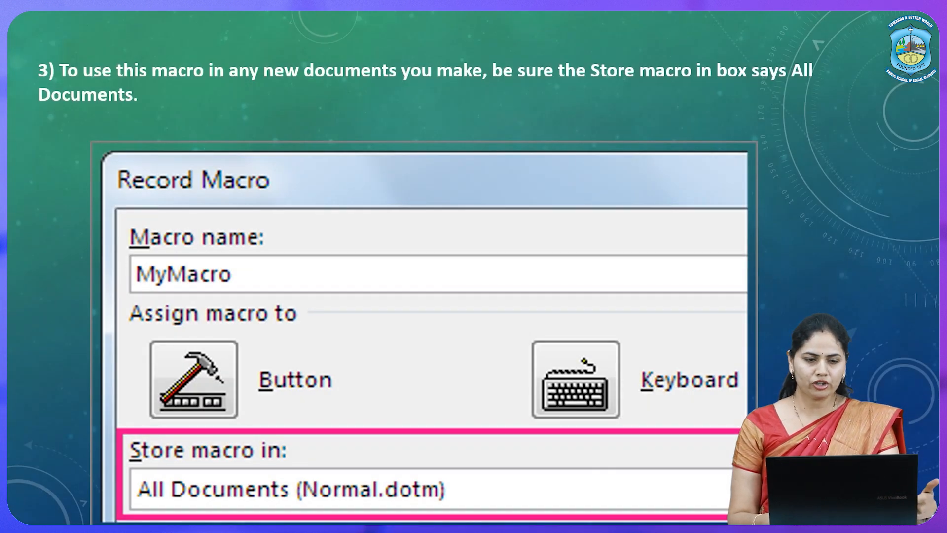
pyautogui.press('Right')
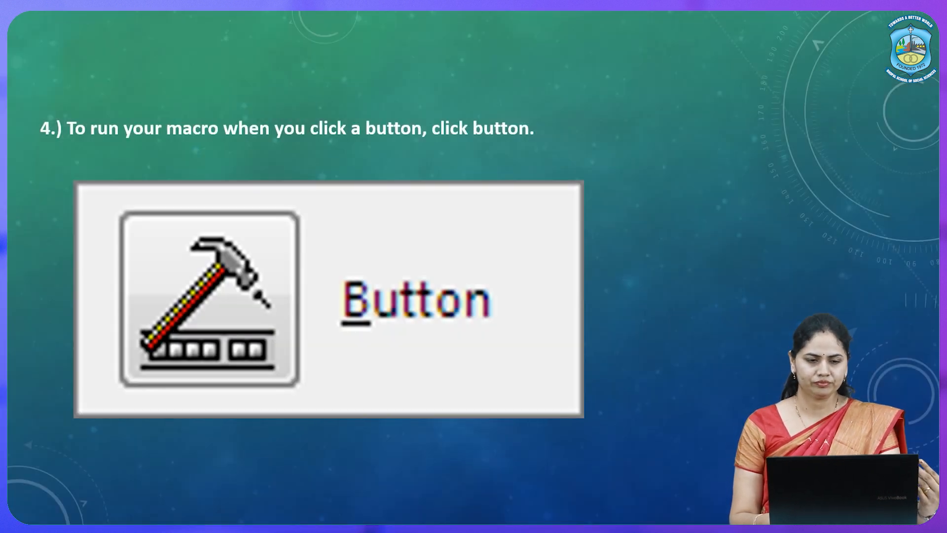
pyautogui.press('Right')
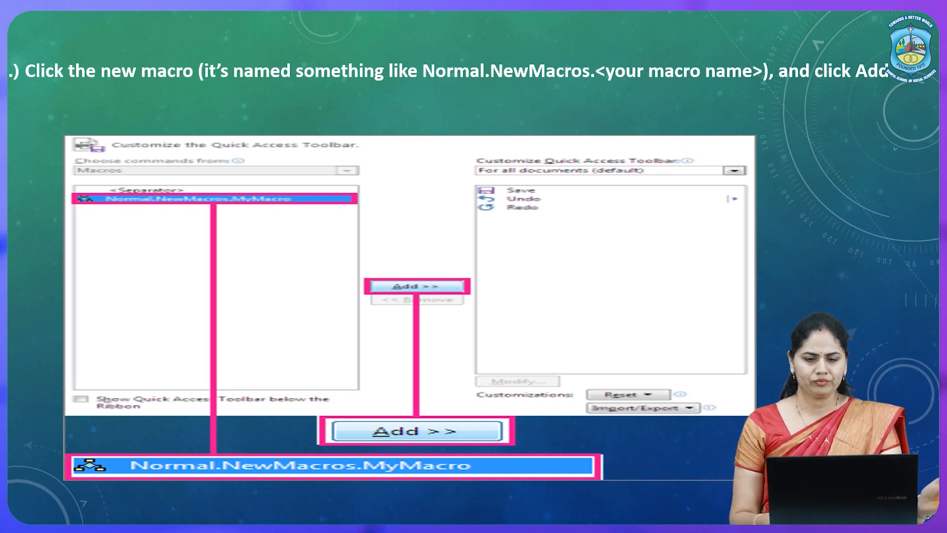
pyautogui.press('Right')
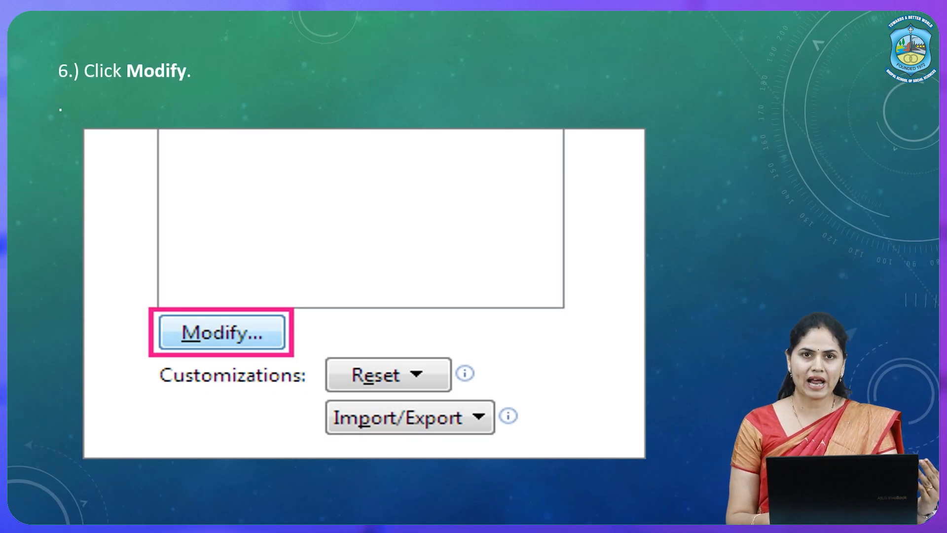
pyautogui.press('Right')
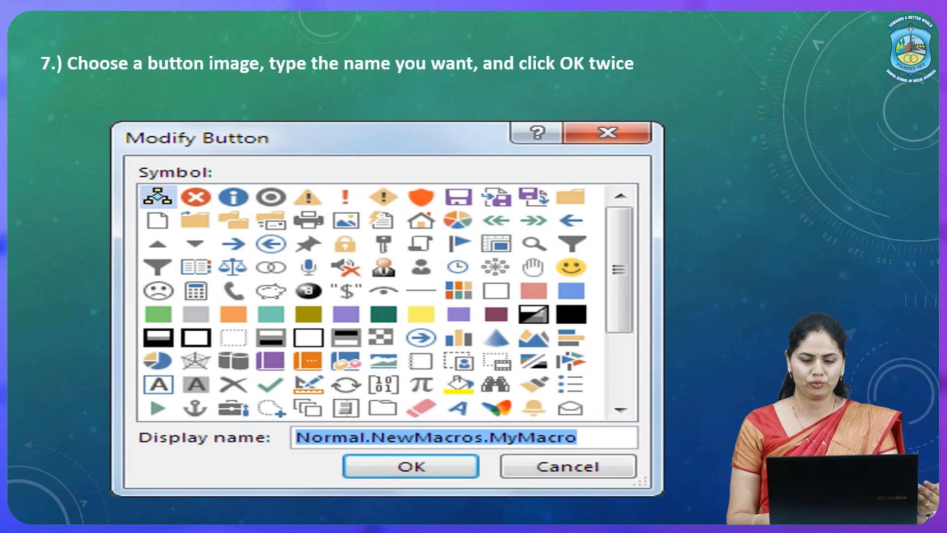
pyautogui.press('Right')
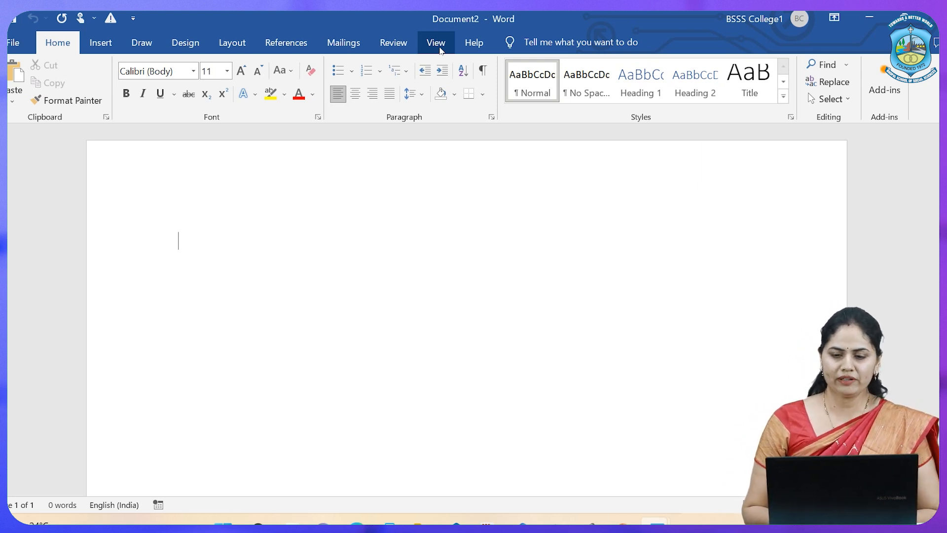
# View the list of existing macros in all active templates and documents, and close it without running any
pyautogui.click(437, 43)
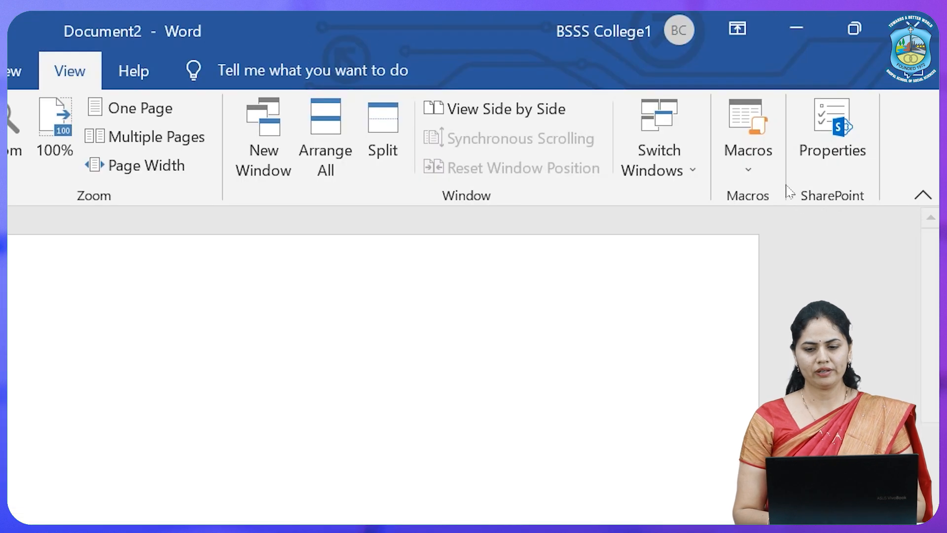
pyautogui.click(740, 153)
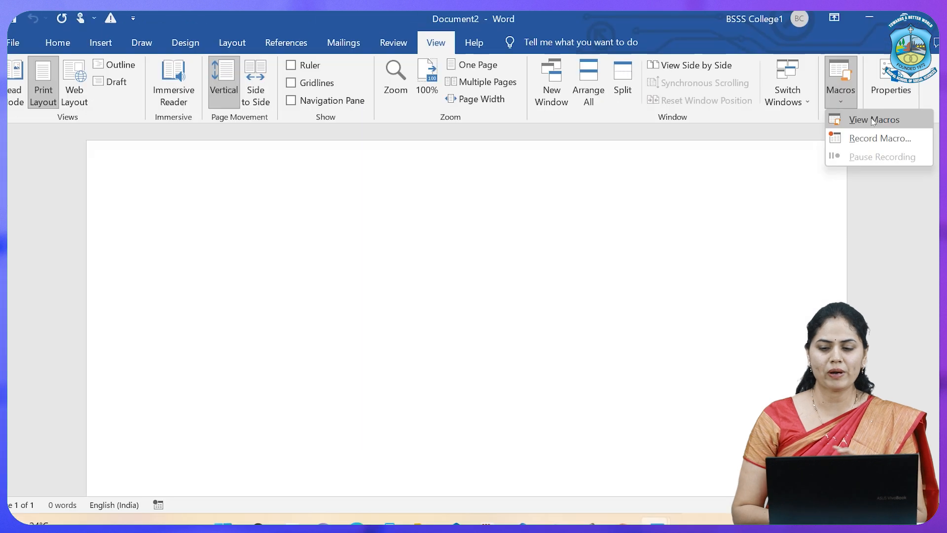
pyautogui.click(809, 200)
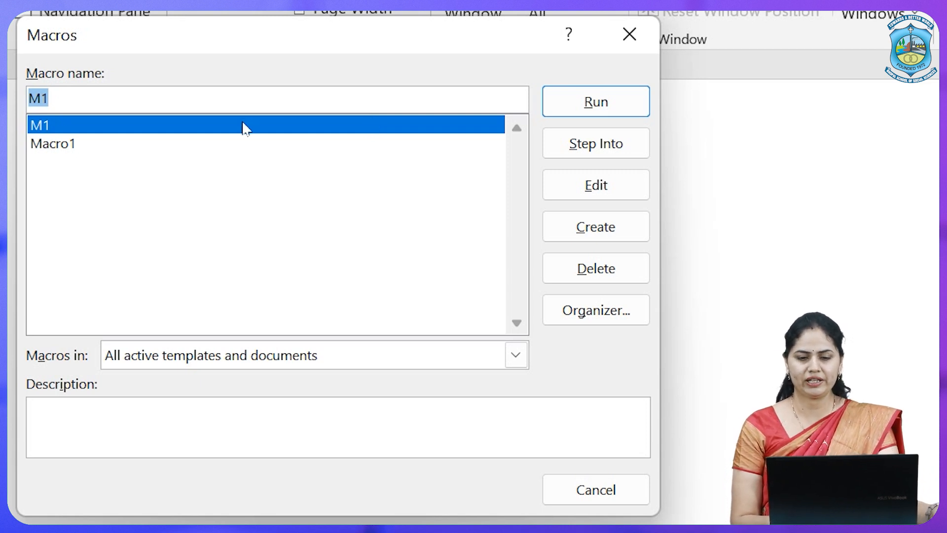
pyautogui.click(641, 44)
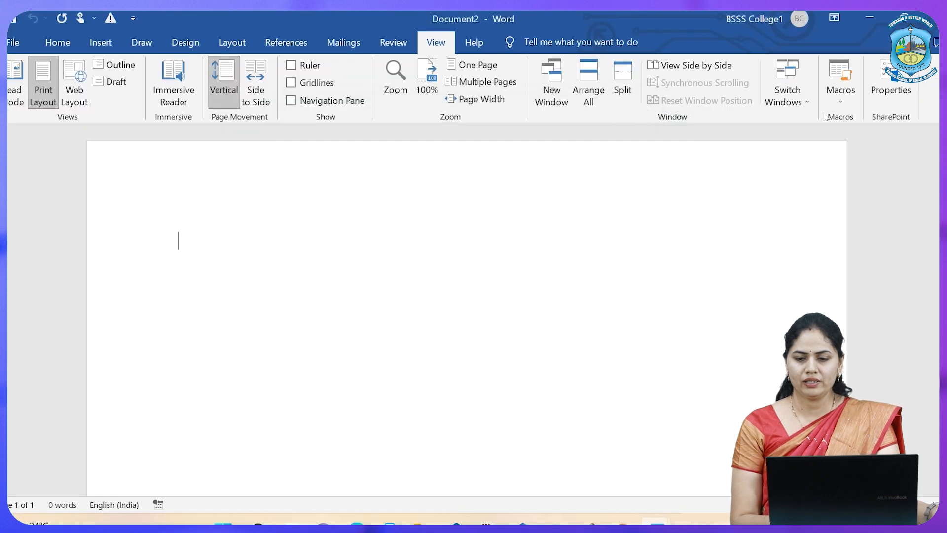
# Set up a new macro recording named M2
pyautogui.click(850, 97)
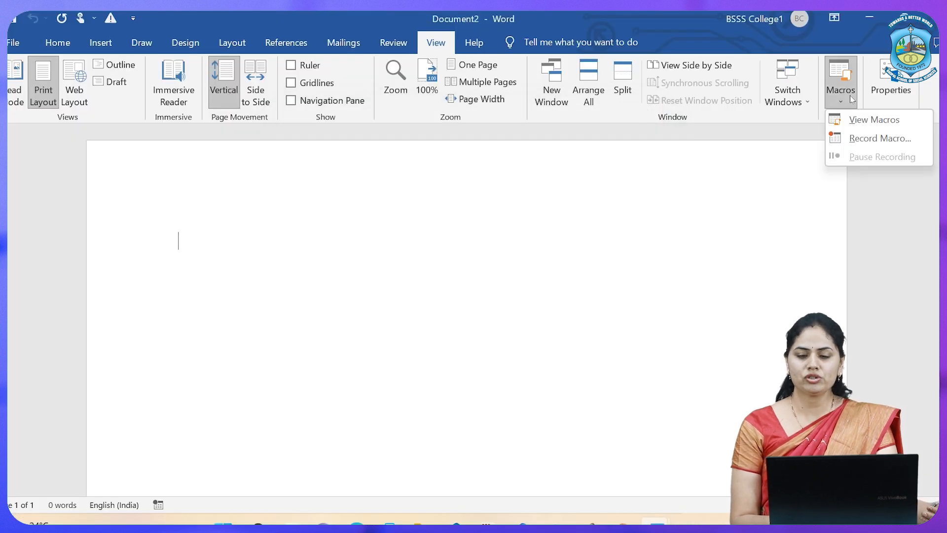
pyautogui.click(871, 146)
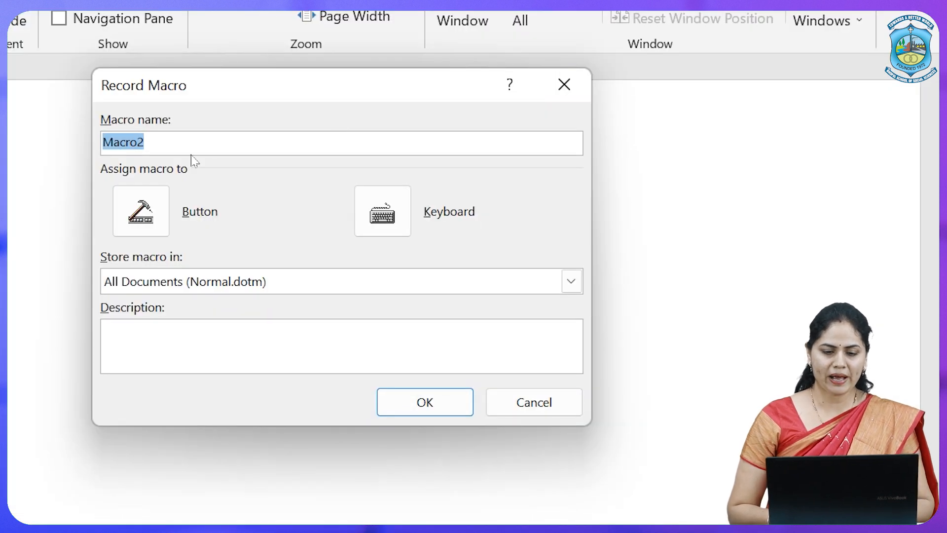
pyautogui.click(177, 149)
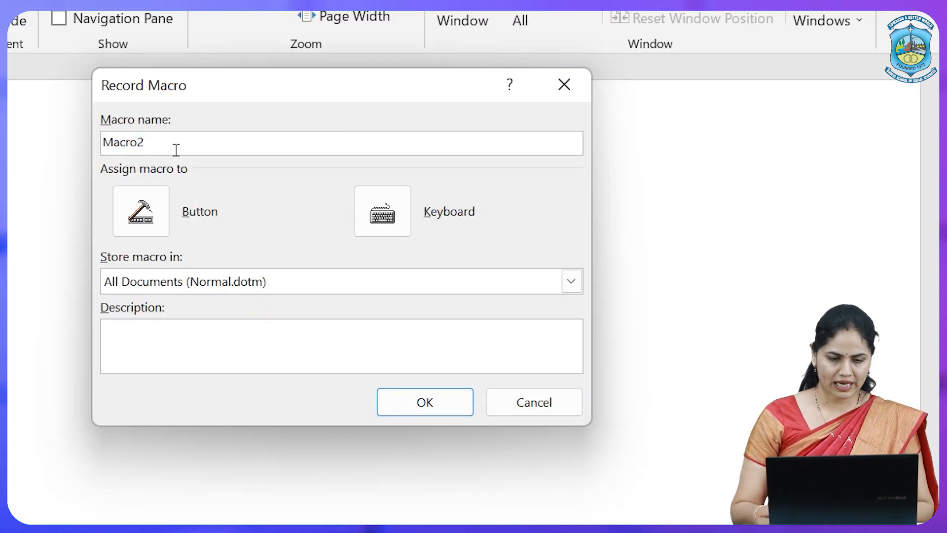
pyautogui.press('BackSpace')
pyautogui.press('BackSpace')
pyautogui.press('BackSpace')
pyautogui.press('BackSpace')
pyautogui.press('BackSpace')
pyautogui.press('BackSpace')
pyautogui.write('M2')
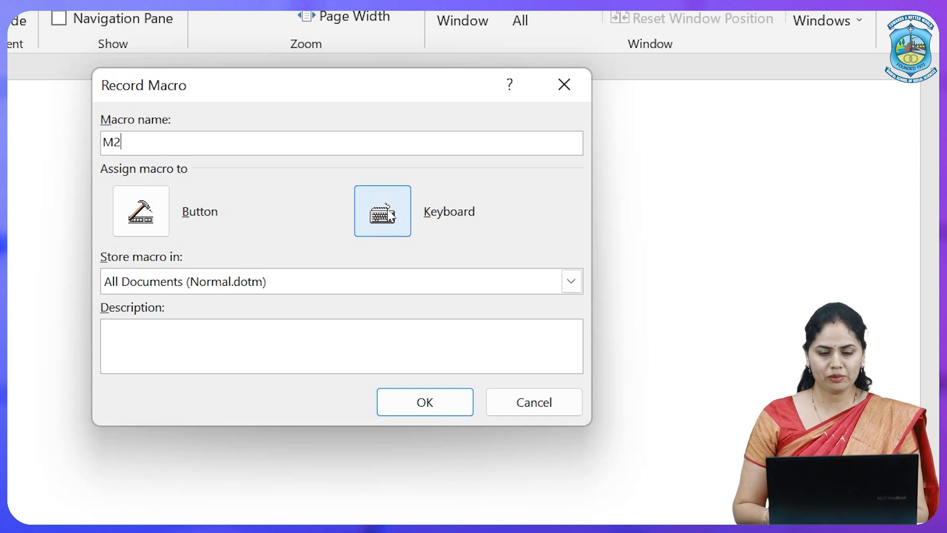
# Assign the keyboard shortcut Alt+Shift+Y to macro M2 and start recording it
pyautogui.click(382, 211)
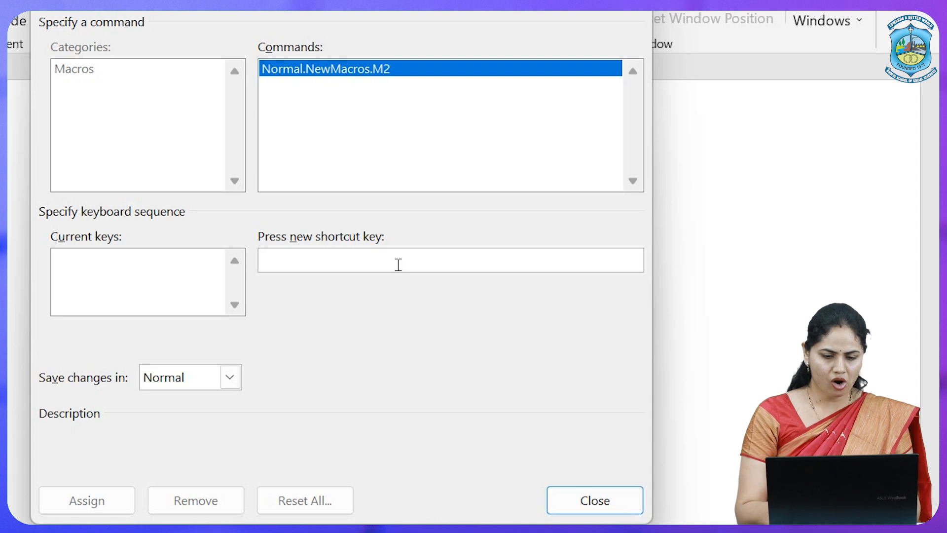
pyautogui.hotkey('alt', 't')
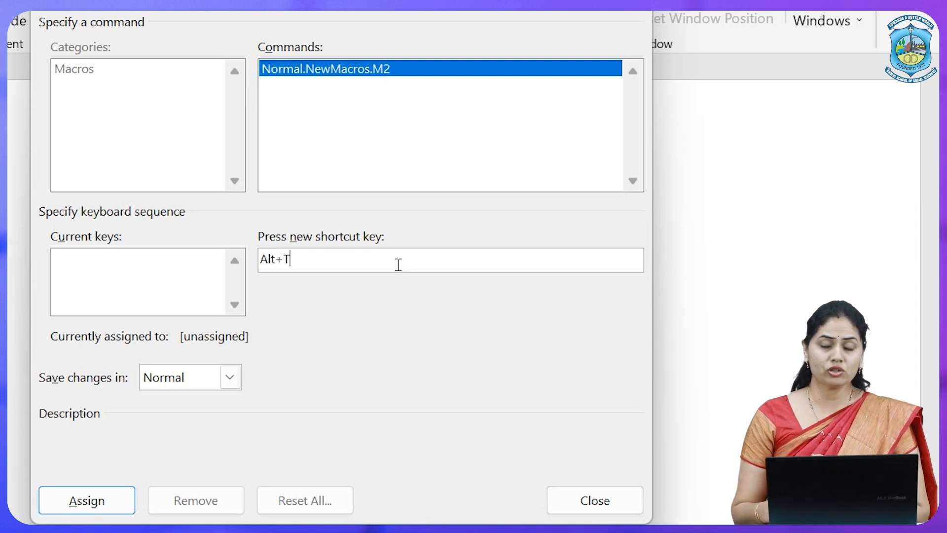
pyautogui.press('BackSpace')
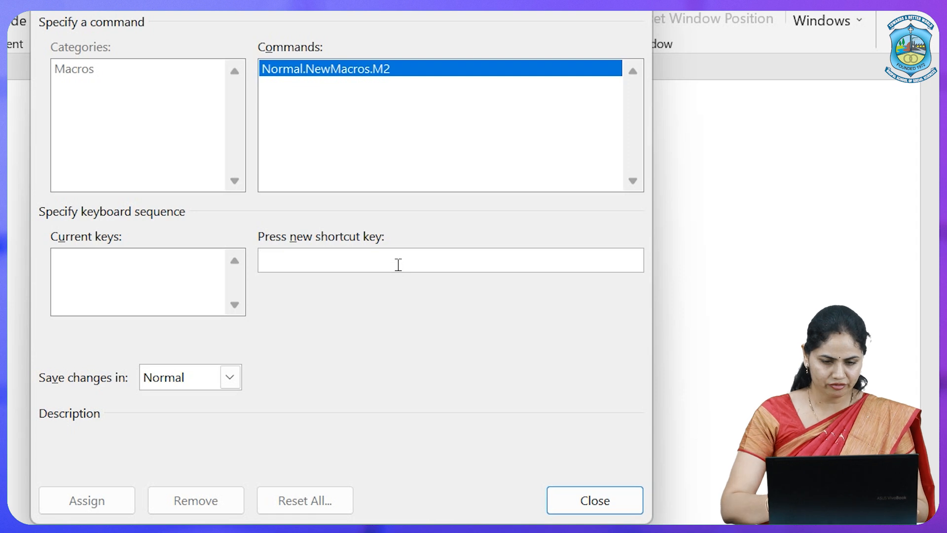
pyautogui.hotkey('alt', 'shift', 'y')
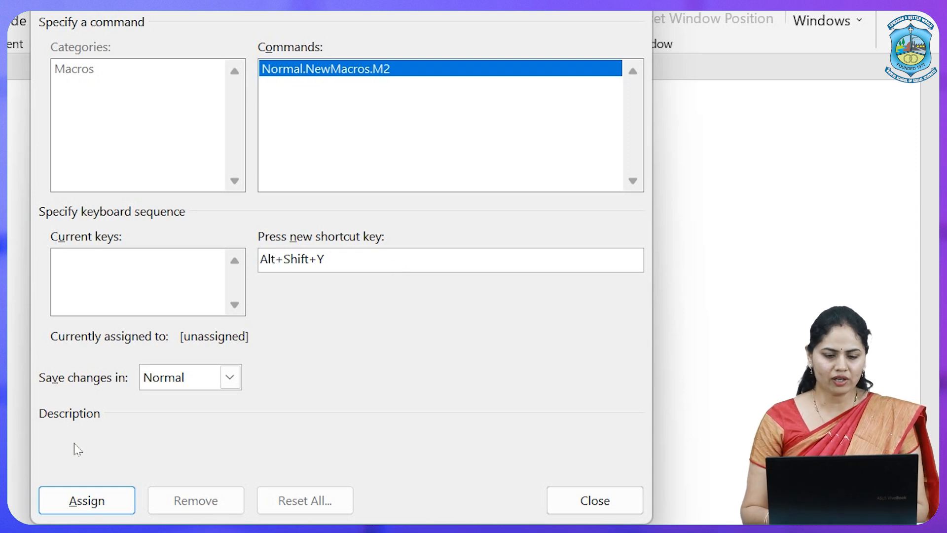
pyautogui.click(84, 504)
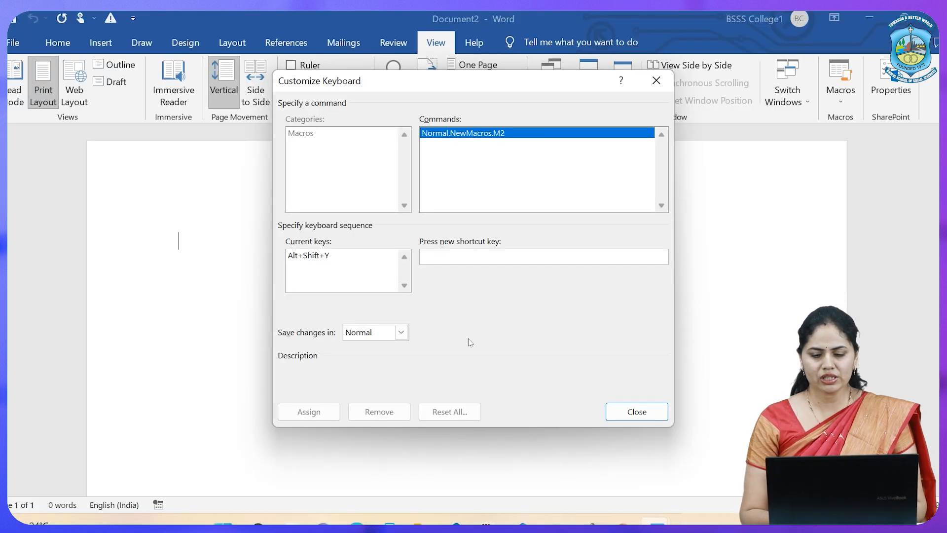
pyautogui.click(631, 415)
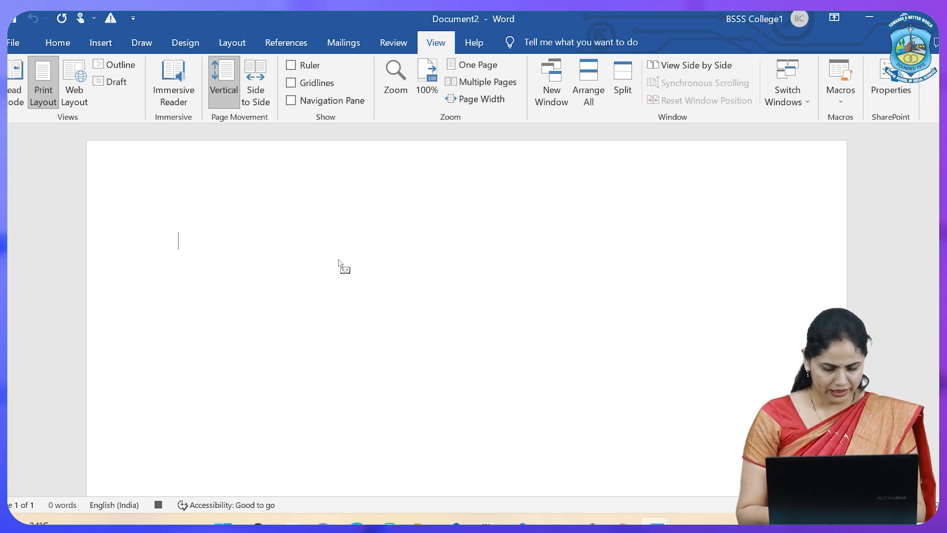
# Enter the line "Hello Bsss i am the second module of MS Word." followed by a single paragraph break while M2 records
pyautogui.write('Hello Bs')
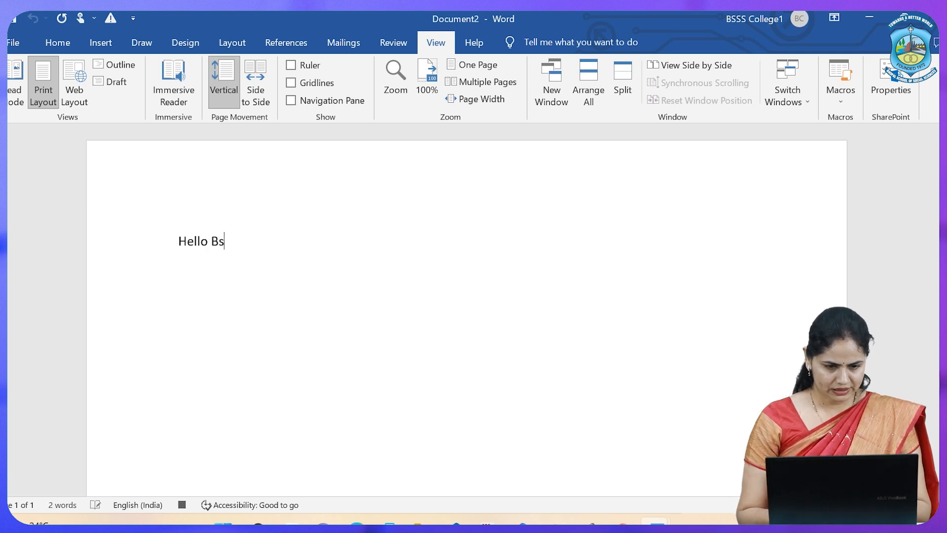
pyautogui.write('ss ')
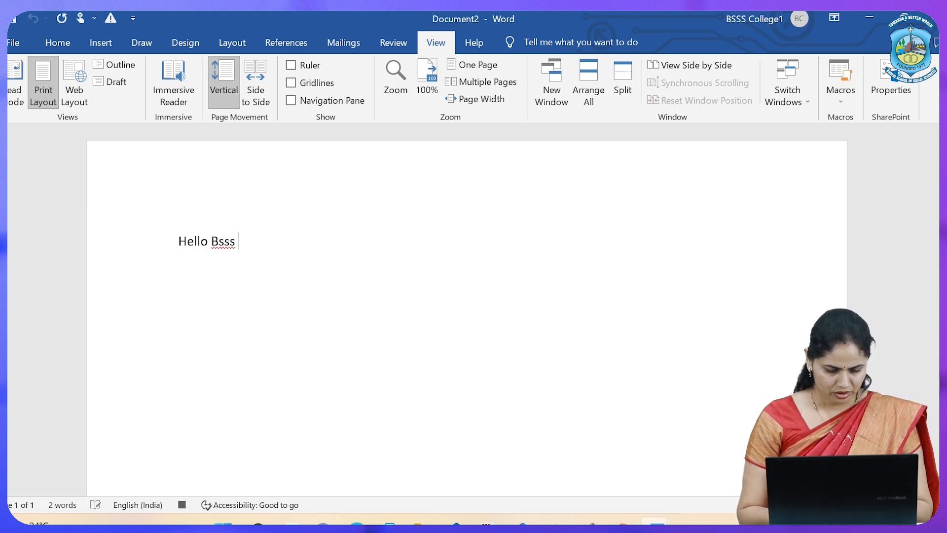
pyautogui.write('i am the ')
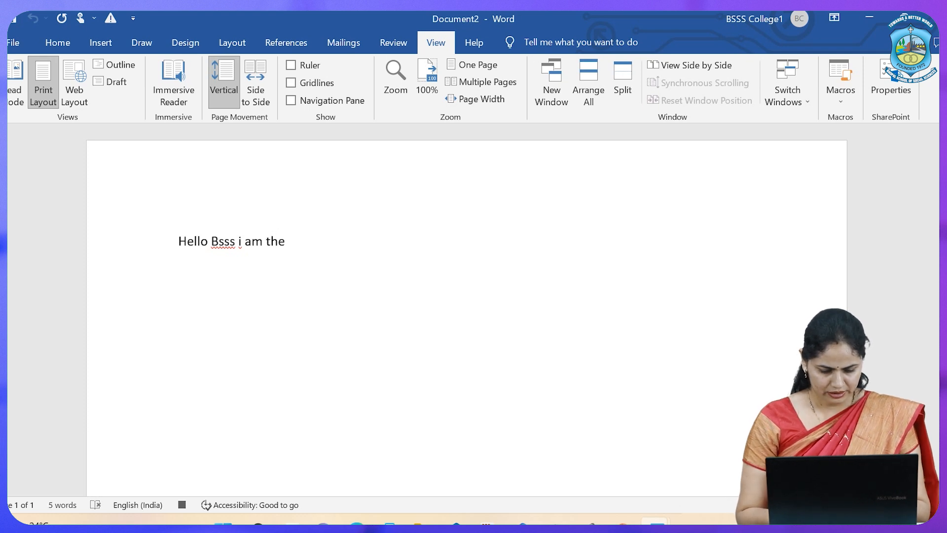
pyautogui.write('secon')
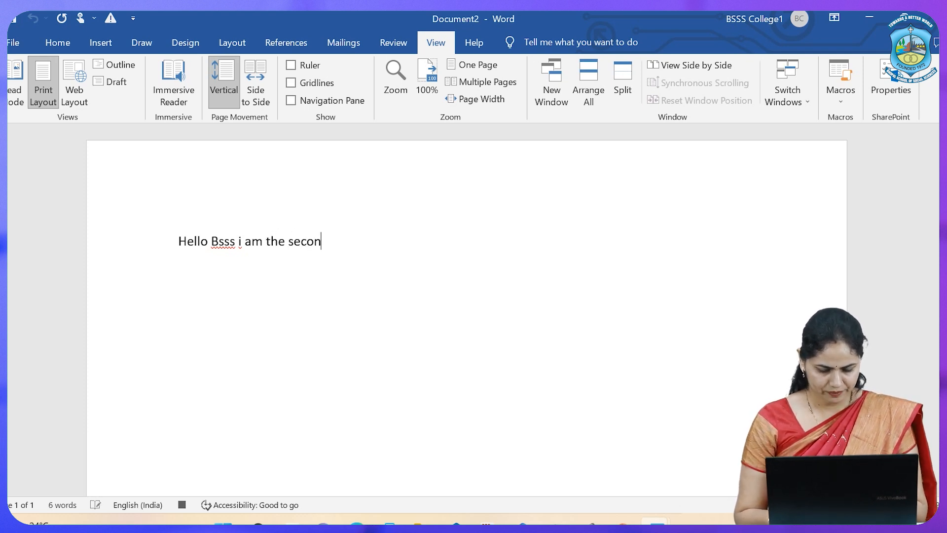
pyautogui.write('d module ')
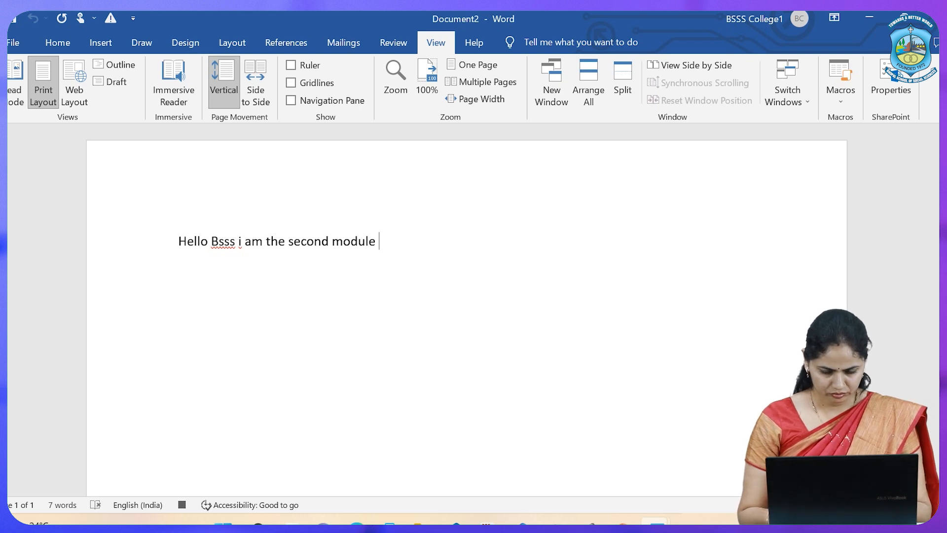
pyautogui.write('of')
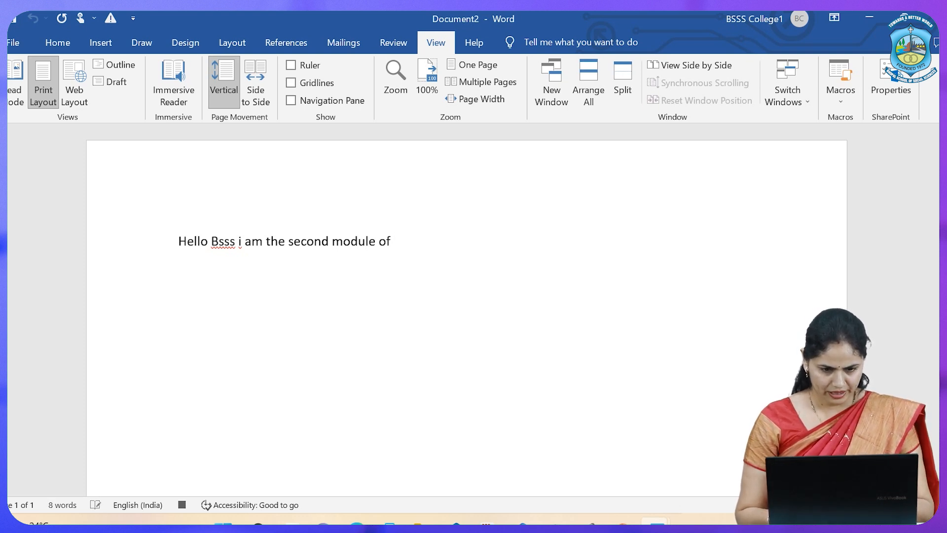
pyautogui.write(' MS Word')
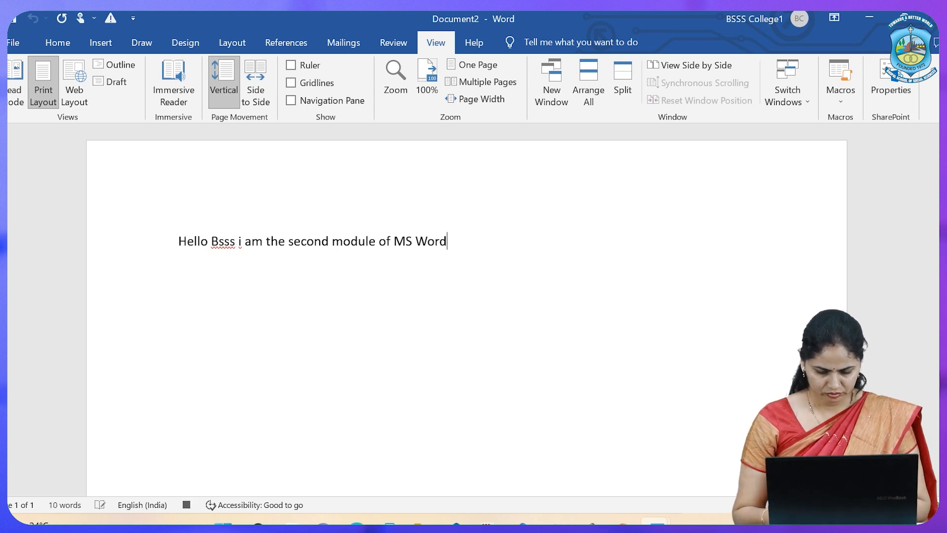
pyautogui.write('.')
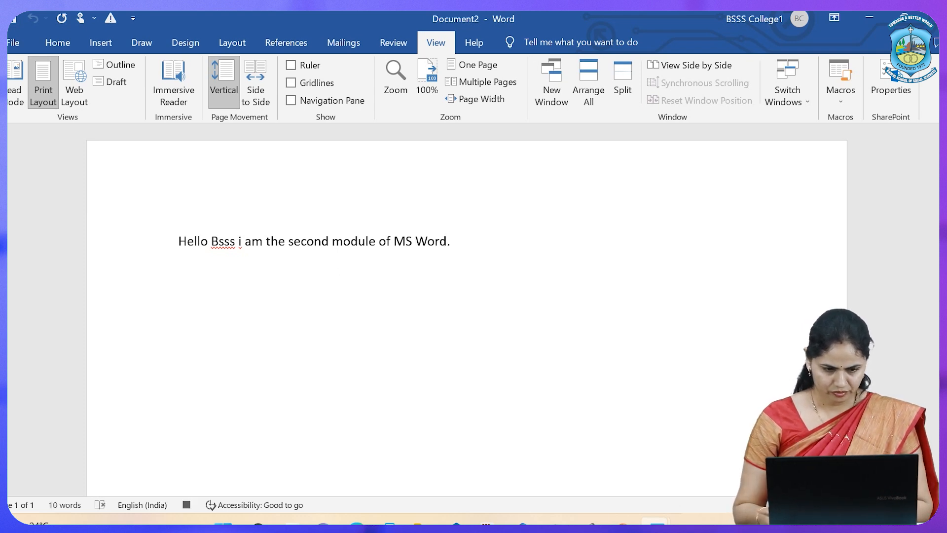
pyautogui.press('Return')
pyautogui.press('Return')
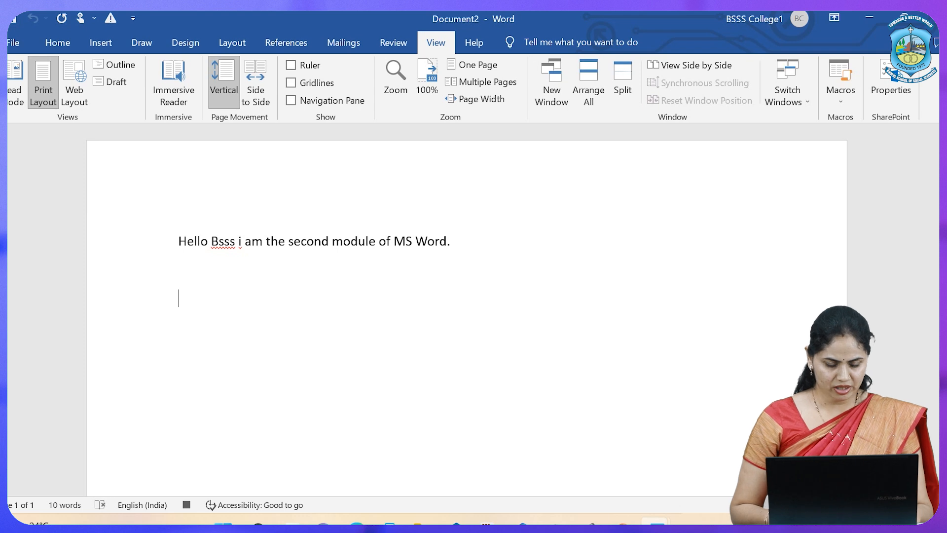
pyautogui.press('BackSpace')
pyautogui.press('BackSpace')
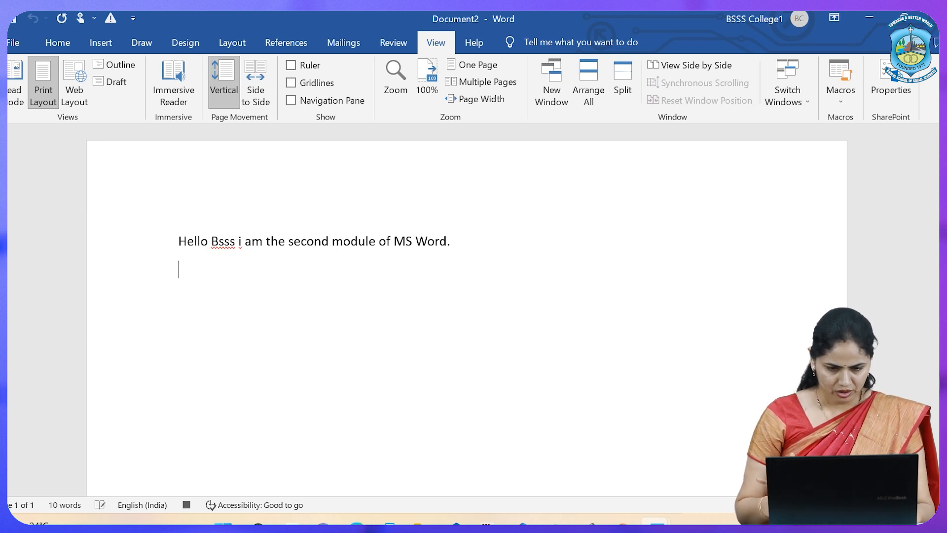
pyautogui.press('Return')
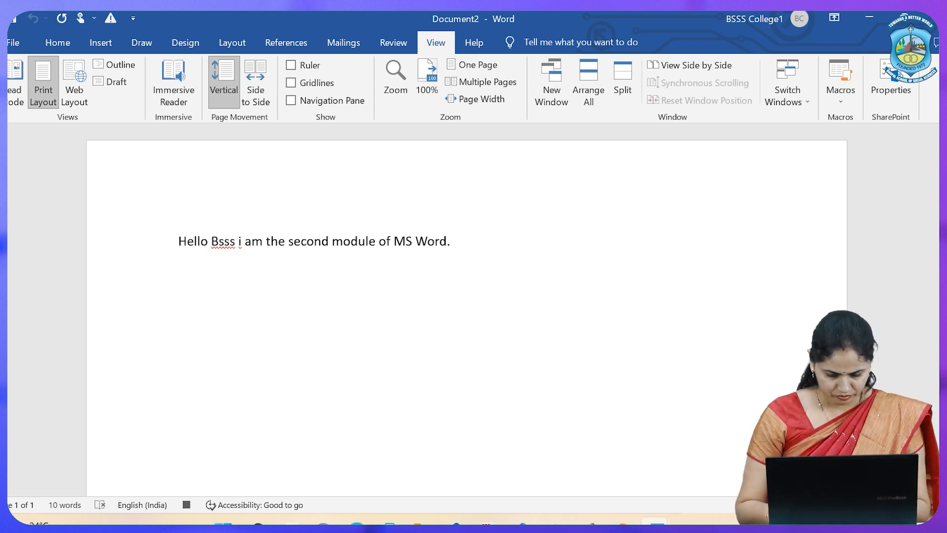
# Enter "Macro in MSWord" as the second line of text while M2 records
pyautogui.write('Ma')
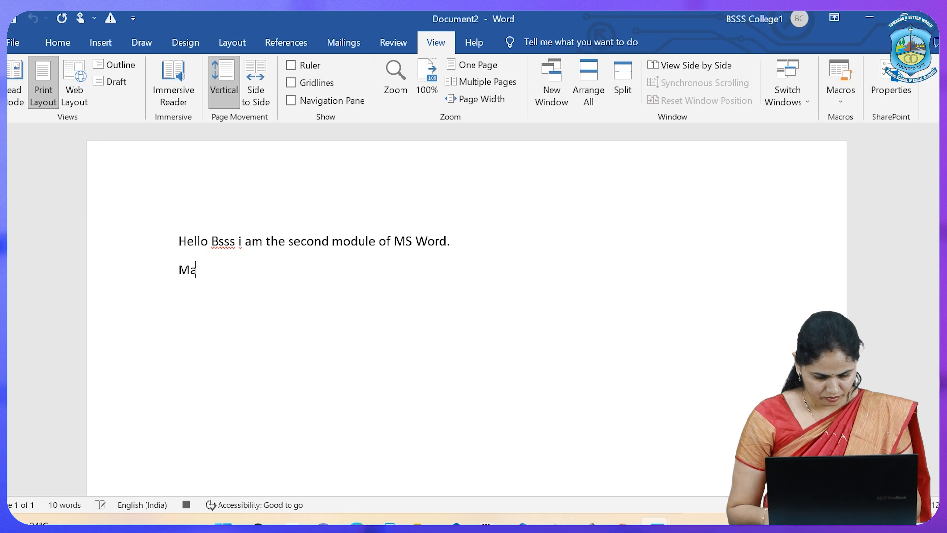
pyautogui.write('cro ')
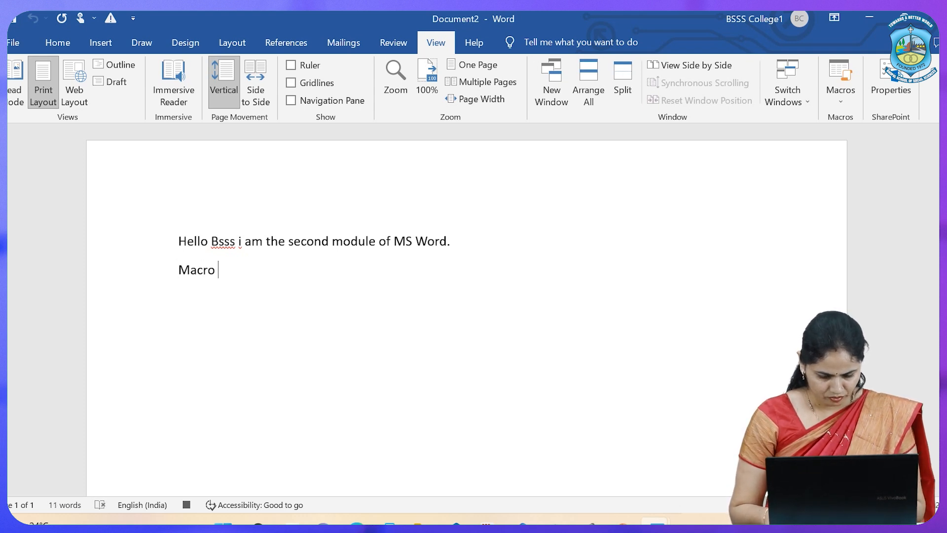
pyautogui.write('in')
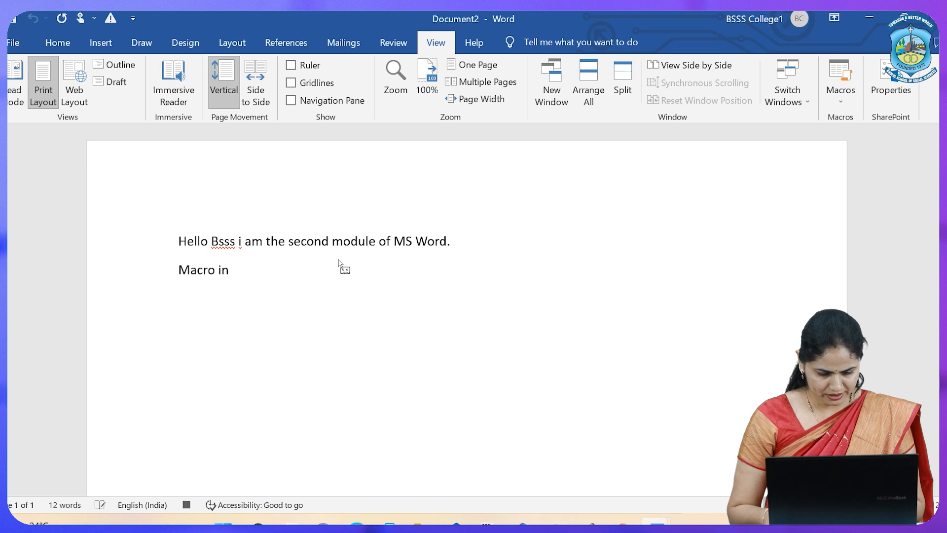
pyautogui.write(' MSWor')
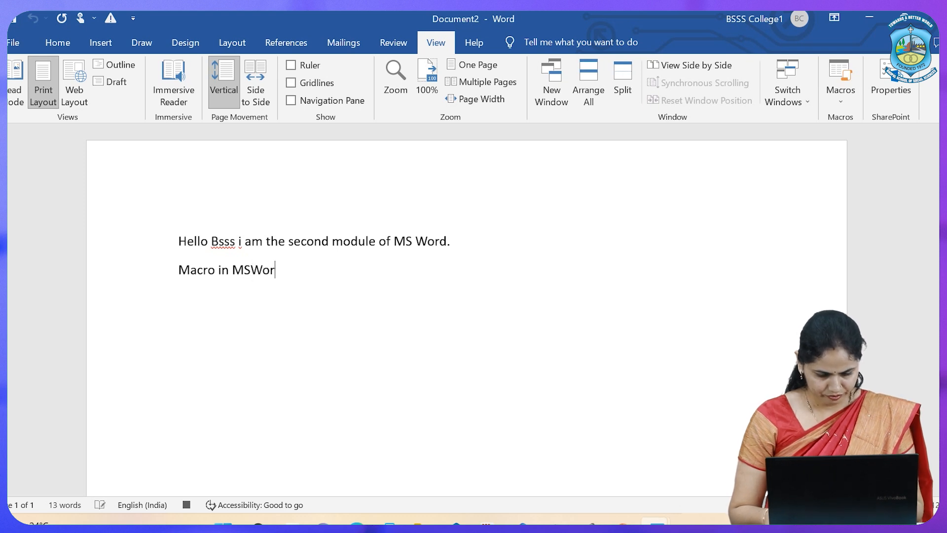
pyautogui.write('d')
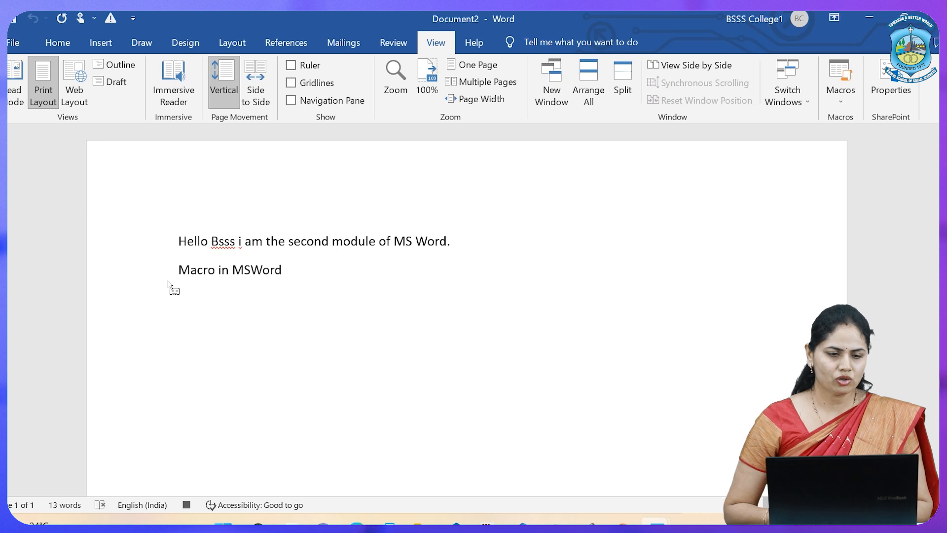
# Set the text formatting at the end of "Macro in MSWord" to Algerian, size 16, with the first preset text effect, and add two paragraph breaks
pyautogui.click(56, 45)
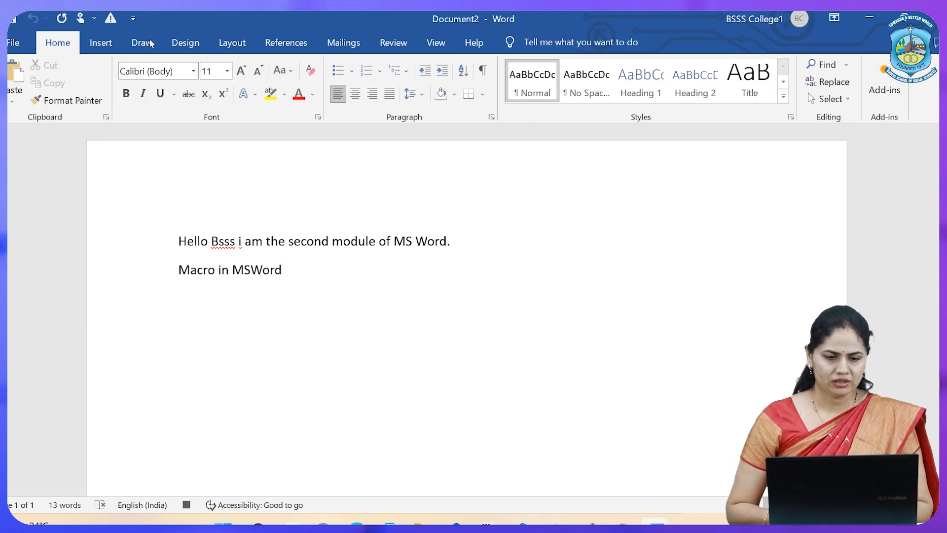
pyautogui.click(227, 72)
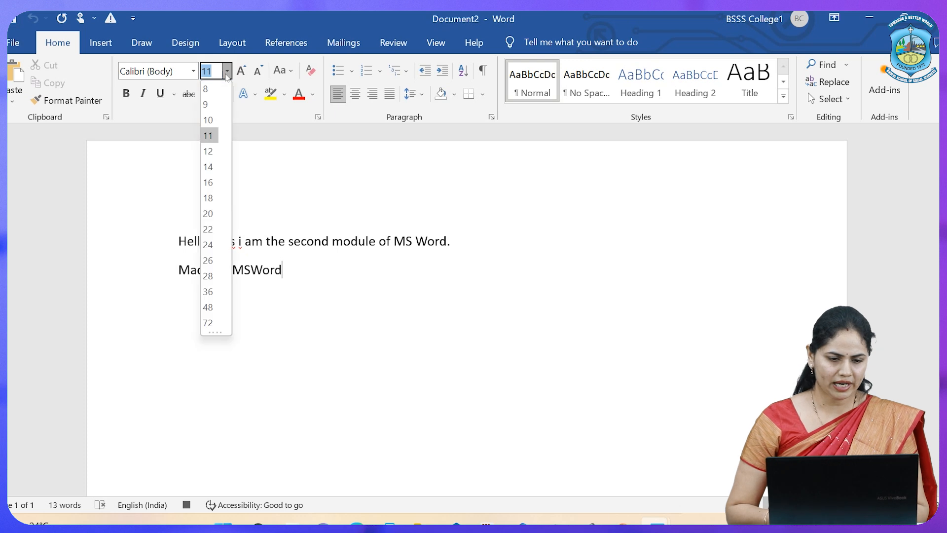
pyautogui.click(208, 182)
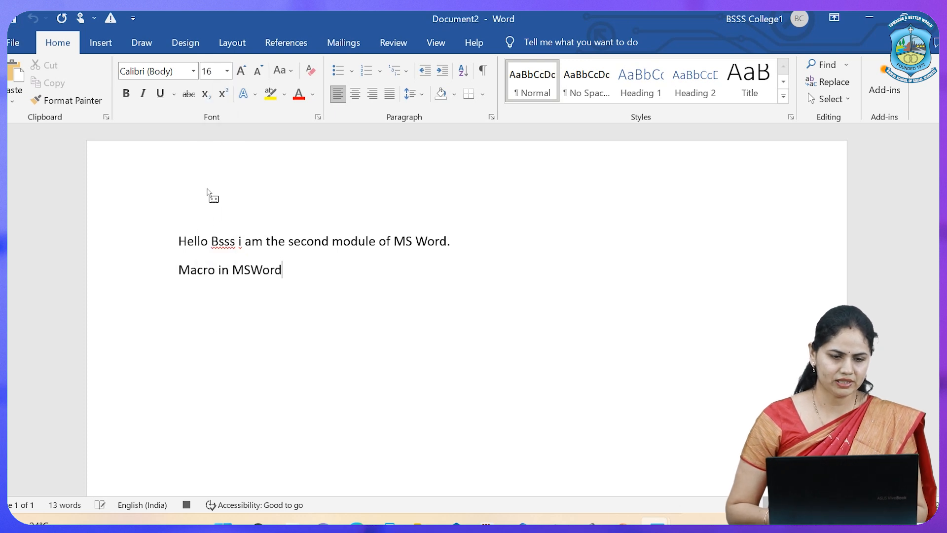
pyautogui.click(193, 72)
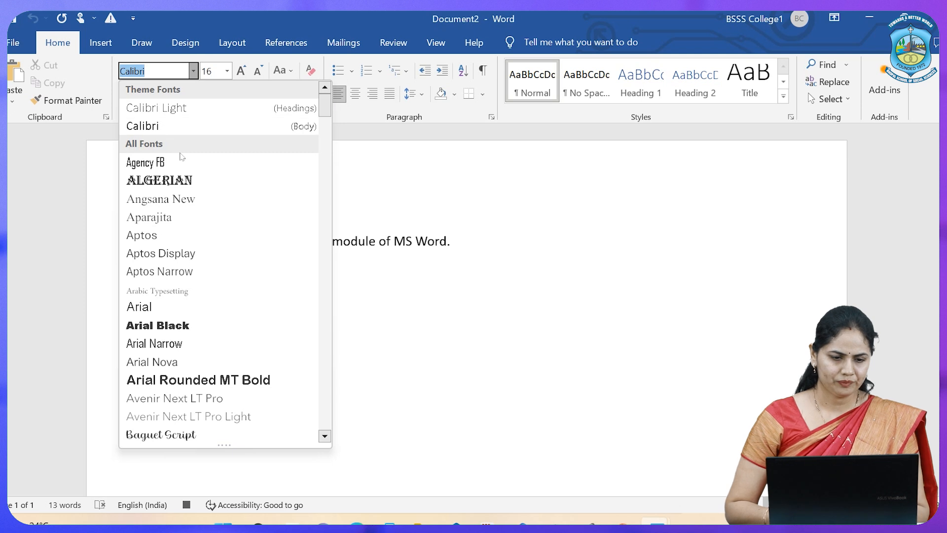
pyautogui.click(173, 186)
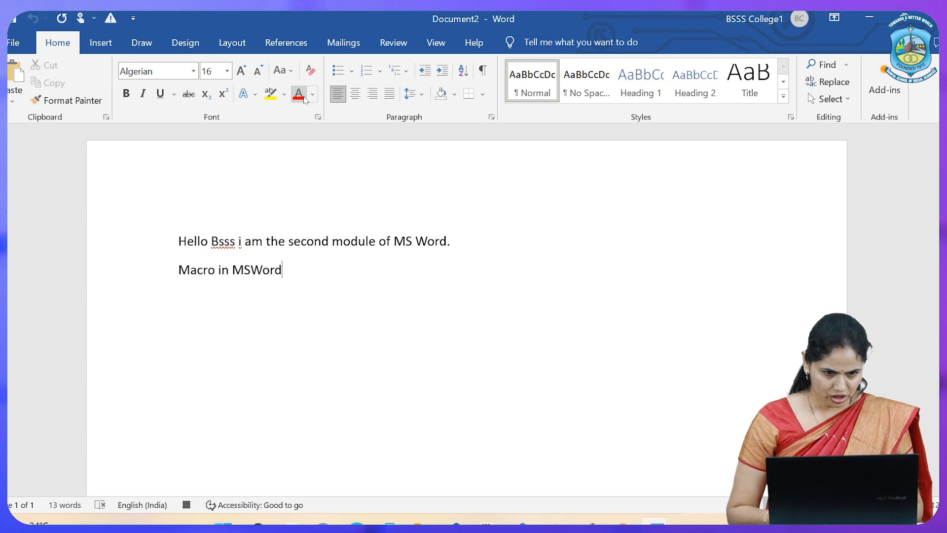
pyautogui.click(246, 97)
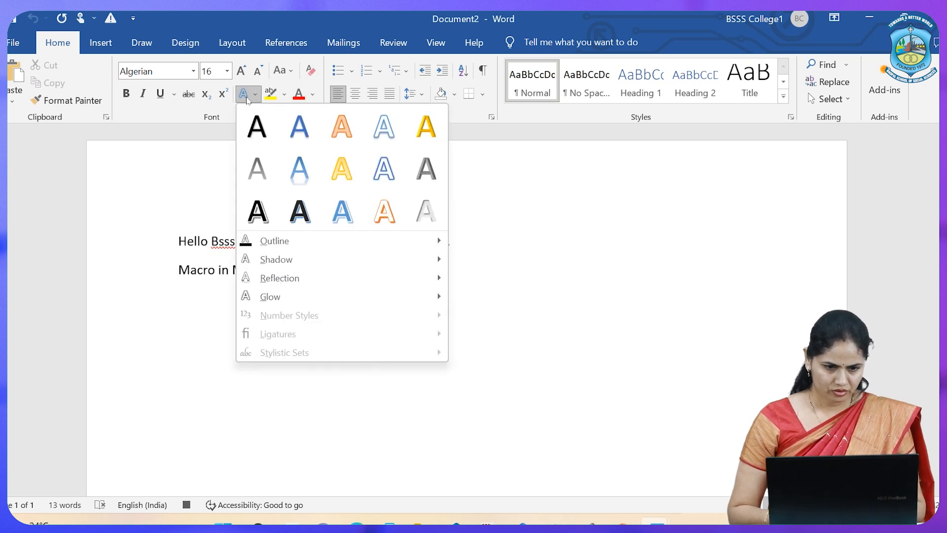
pyautogui.click(256, 132)
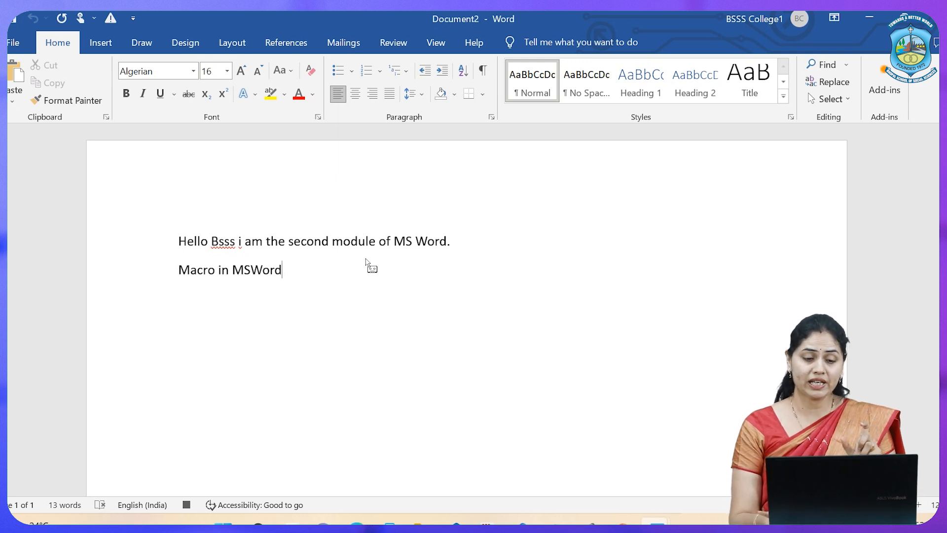
pyautogui.press('Return')
pyautogui.press('Return')
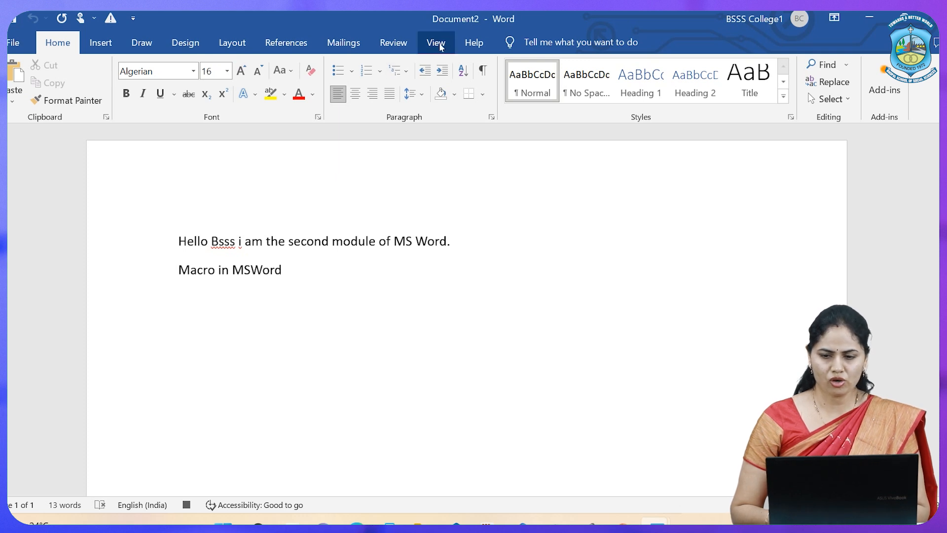
# Stop recording macro M2 and run it once at the end of the document with its assigned keyboard shortcut
pyautogui.click(441, 42)
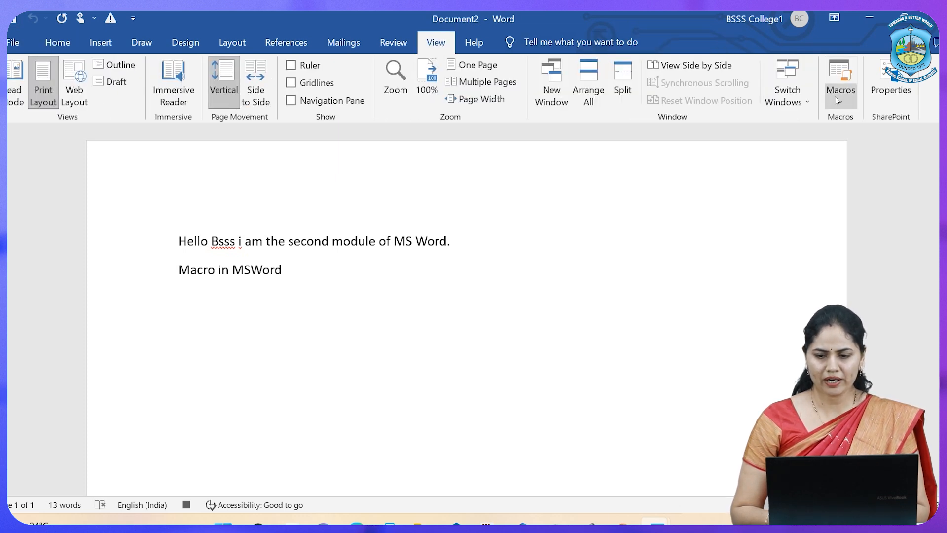
pyautogui.click(838, 98)
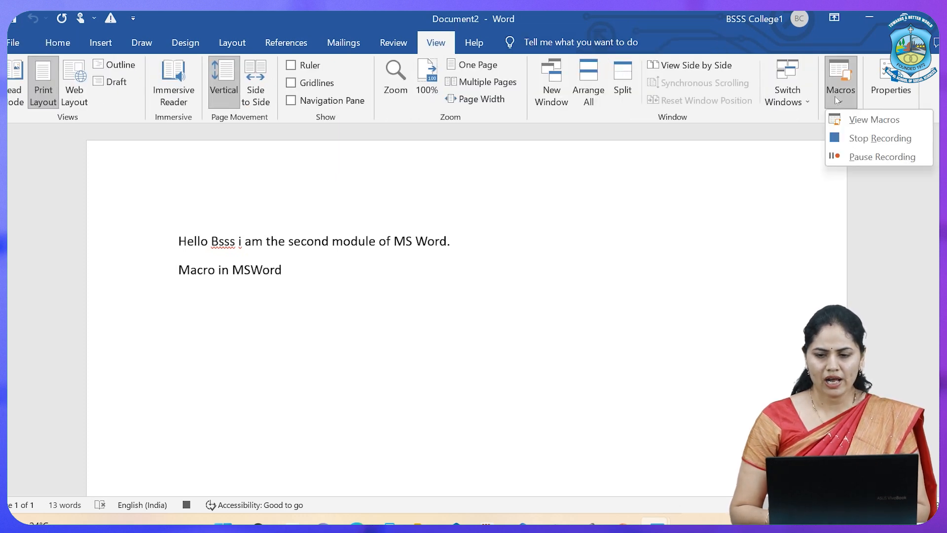
pyautogui.click(876, 140)
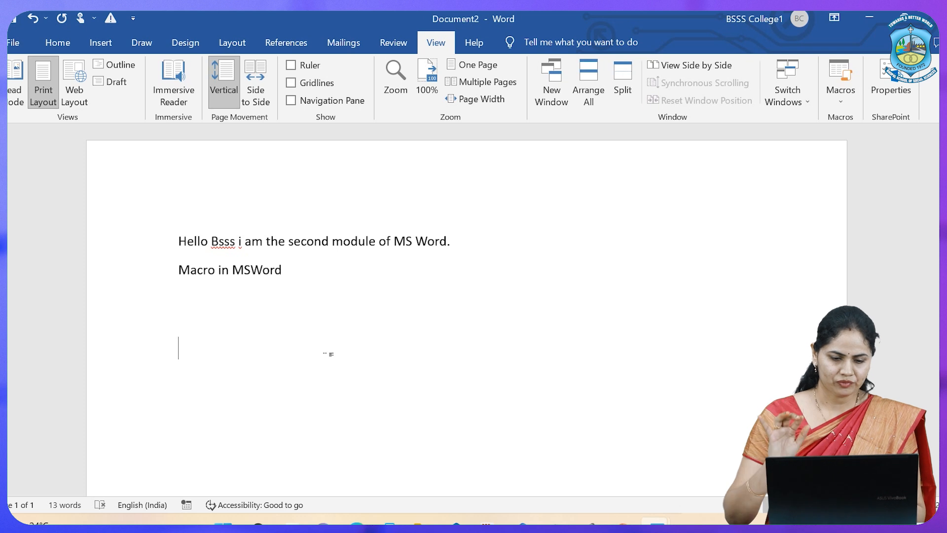
pyautogui.hotkey('ctrl', 'm')
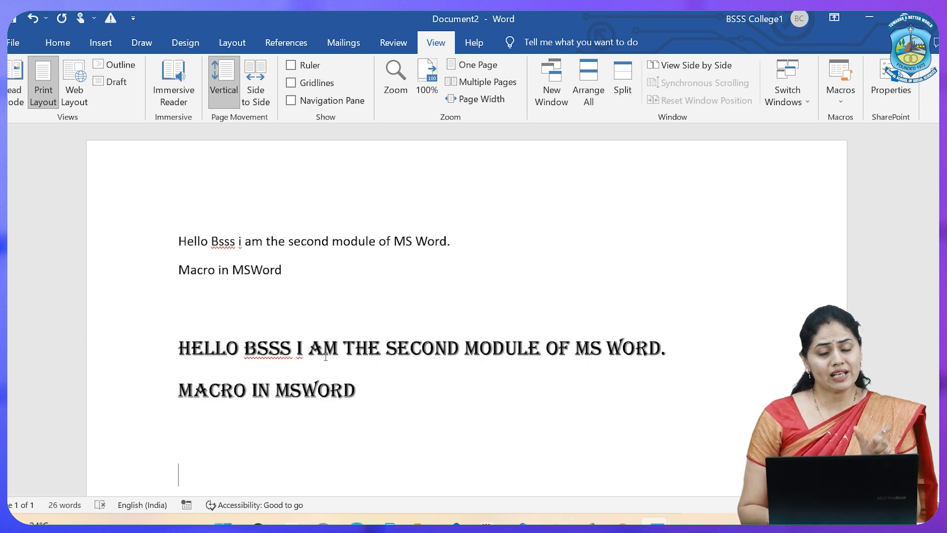